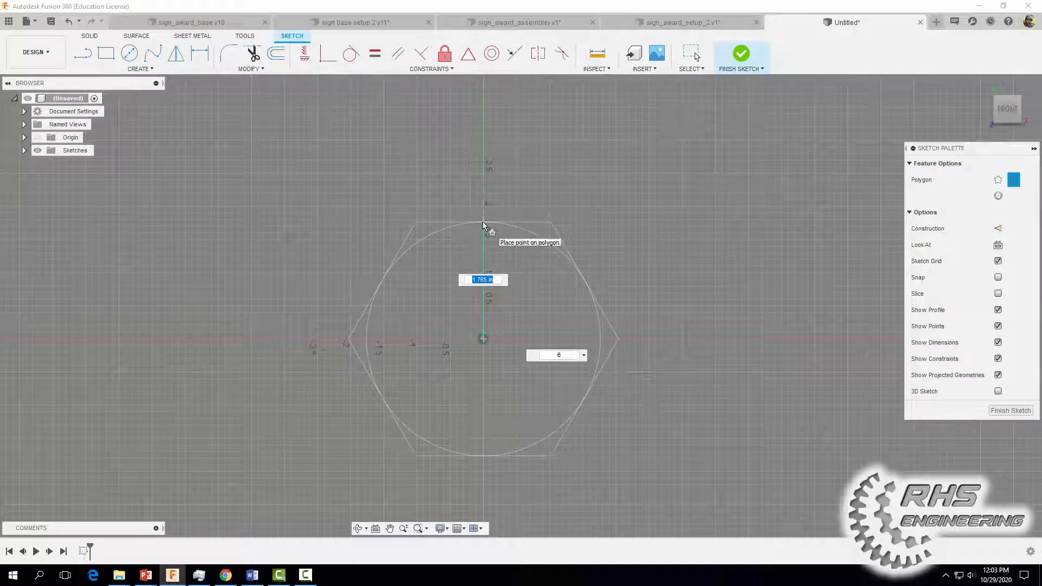
# Finish the six-sided circumscribed polygon centred on the origin with a 2 in radius, and dimension its corner-to-corner width as 4 in.
pyautogui.write('2')
pyautogui.press('Return')
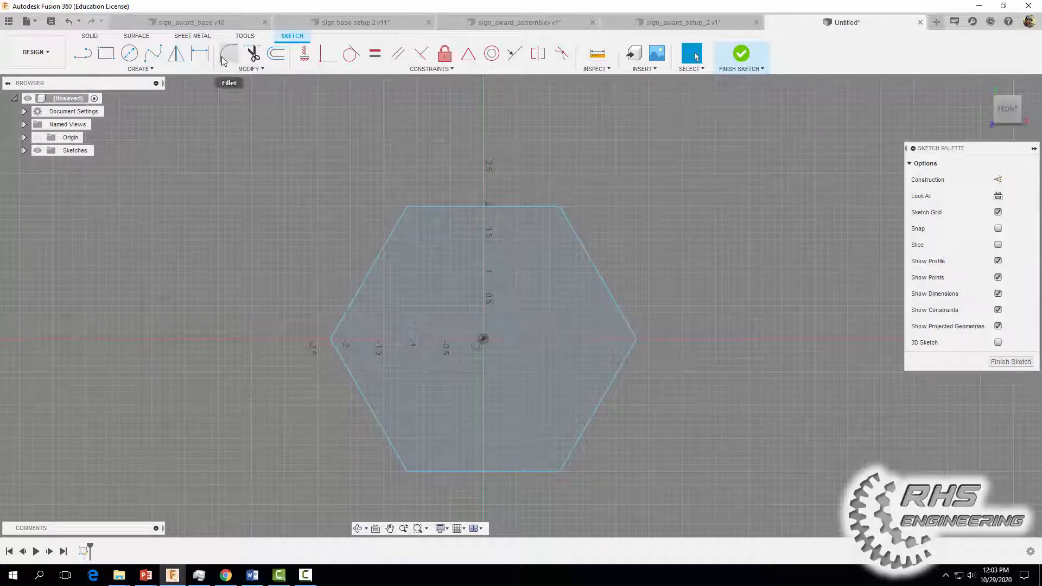
pyautogui.click(201, 56)
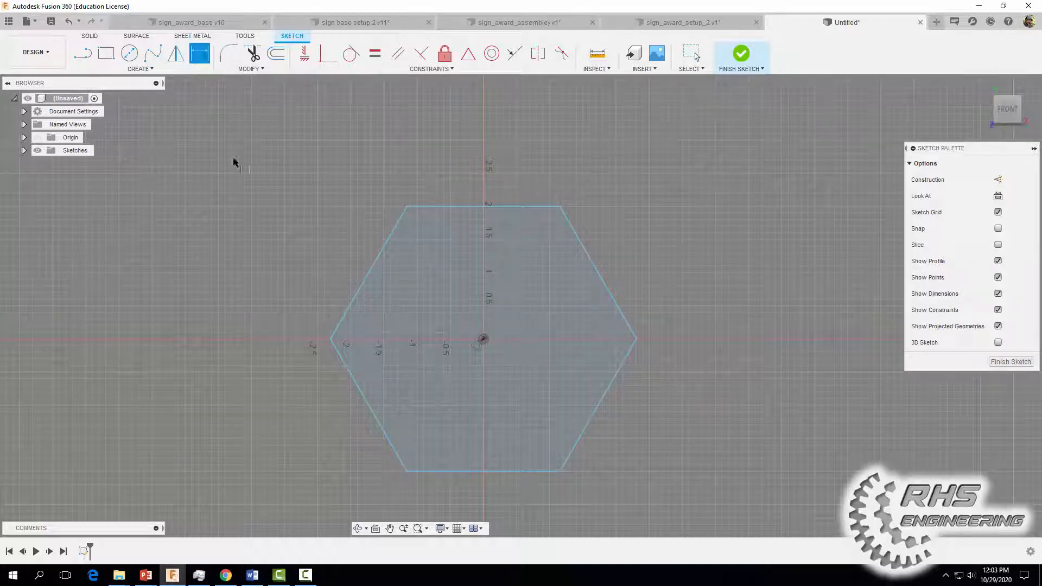
pyautogui.click(330, 339)
pyautogui.click(636, 338)
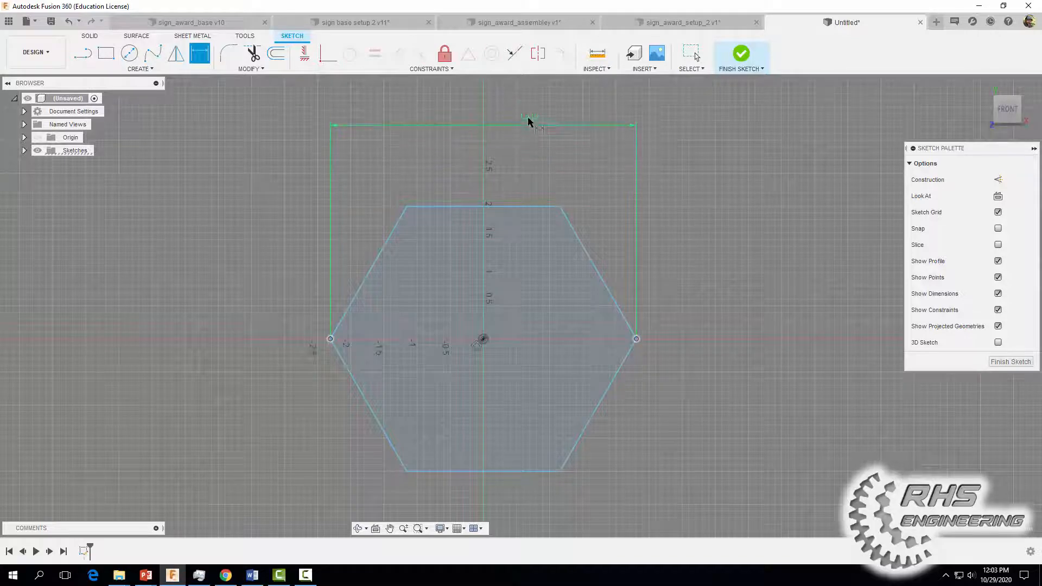
pyautogui.click(531, 108)
pyautogui.write('4')
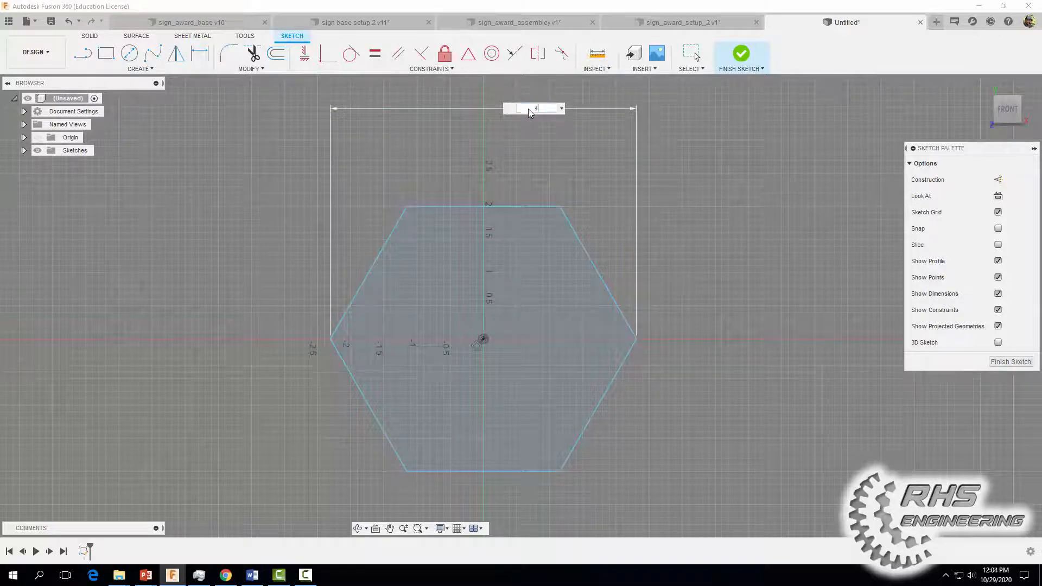
pyautogui.press('Return')
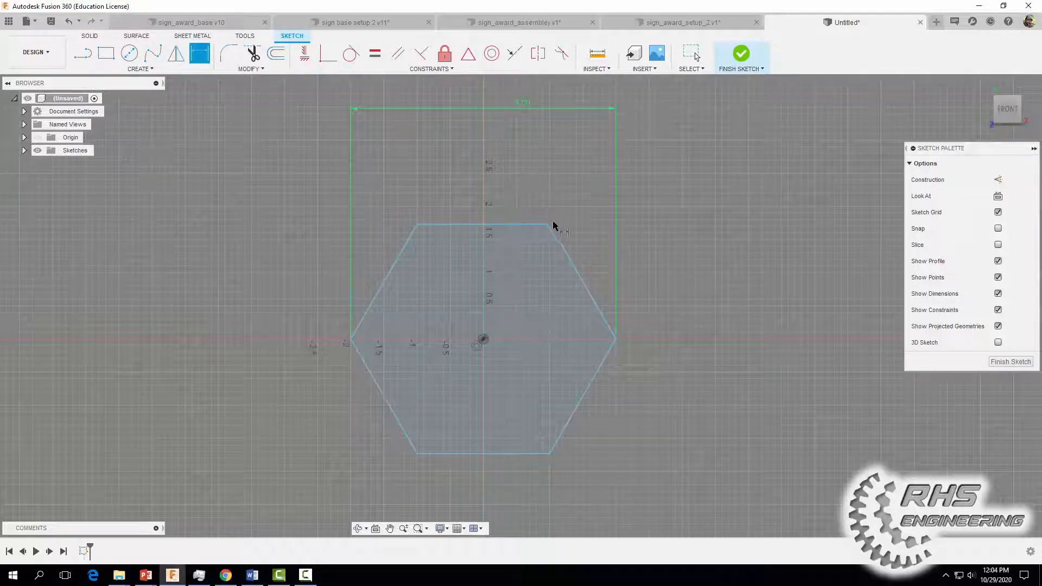
# Dimension the horizontal distance between the hexagon's right corner and upper-right corner as 1.00 in.
pyautogui.click(617, 339)
pyautogui.click(550, 223)
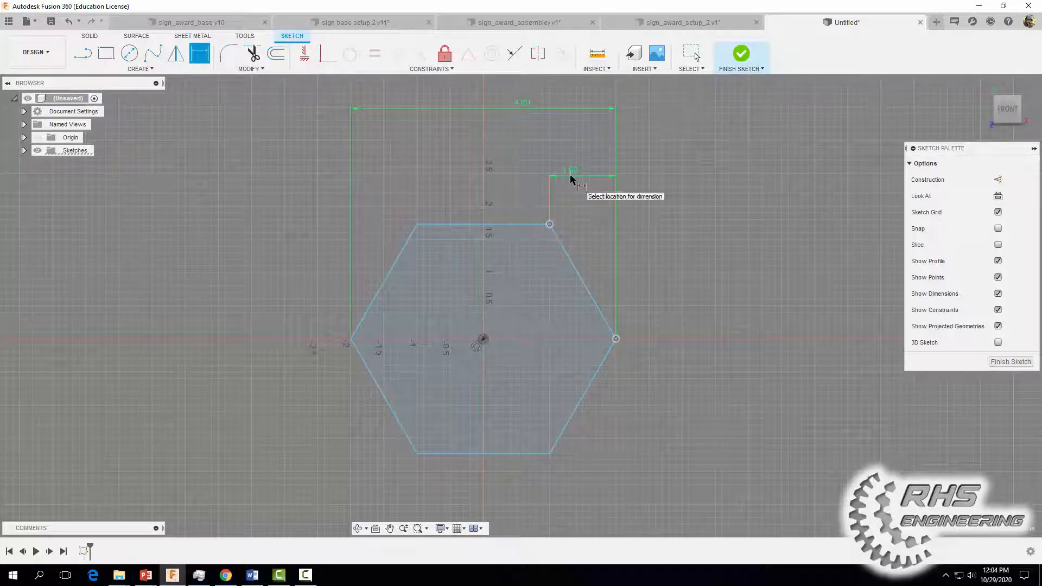
pyautogui.click(570, 174)
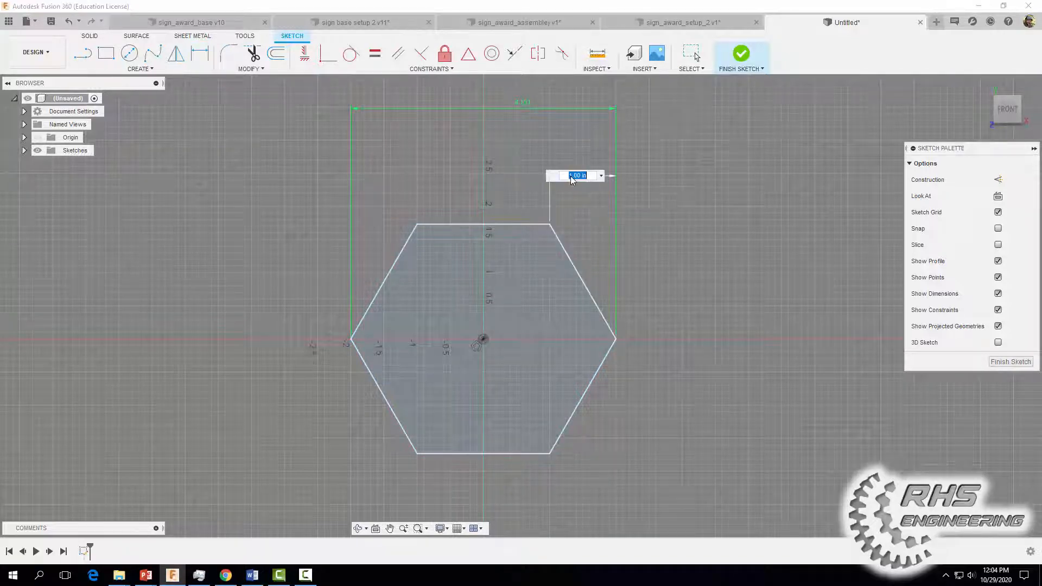
pyautogui.press('Return')
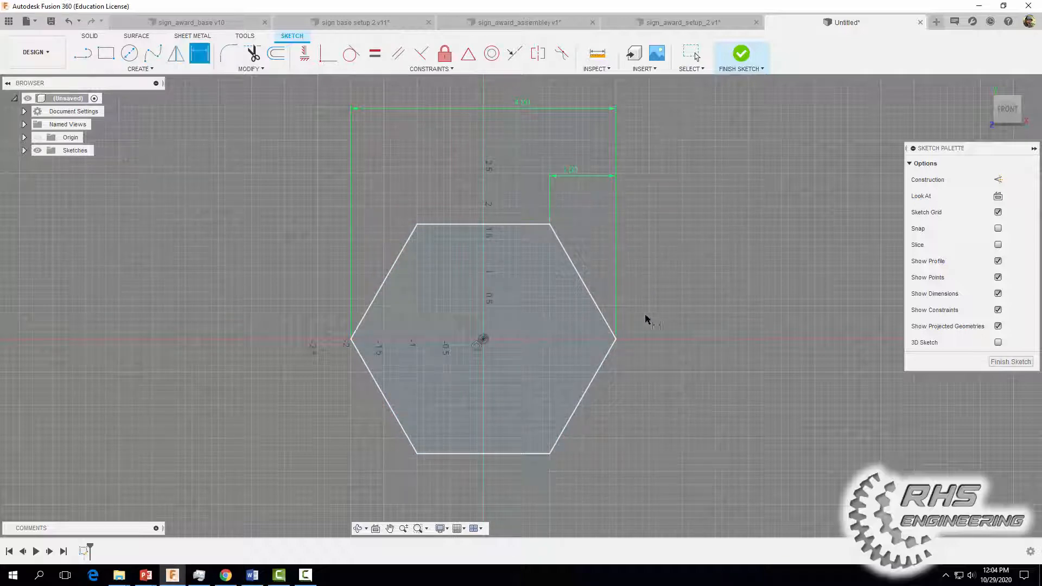
# Try to dimension the horizontal distance between the hexagon's right corner and upper-left corner.
pyautogui.click(616, 339)
pyautogui.click(417, 224)
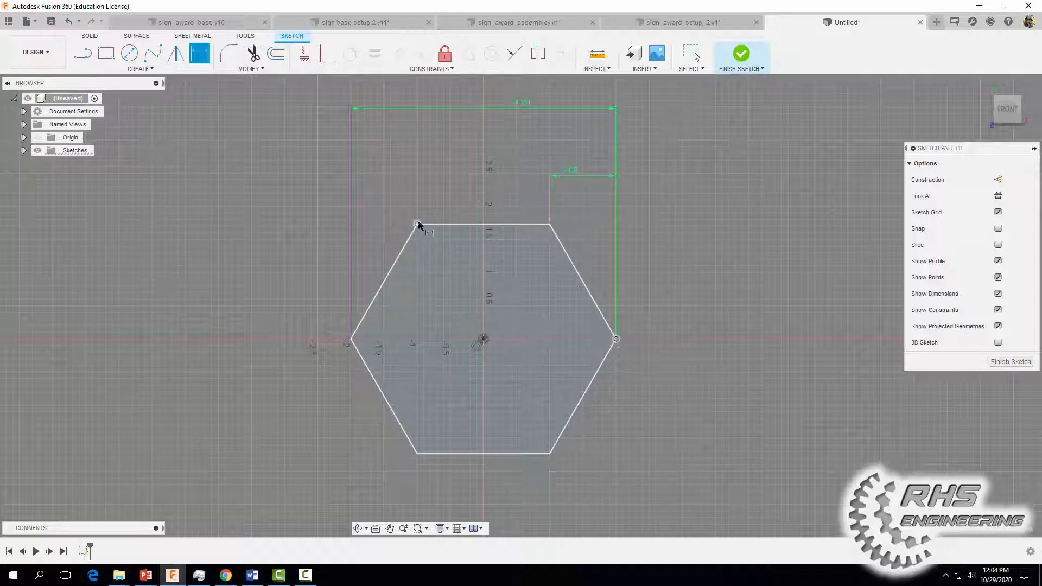
pyautogui.click(452, 149)
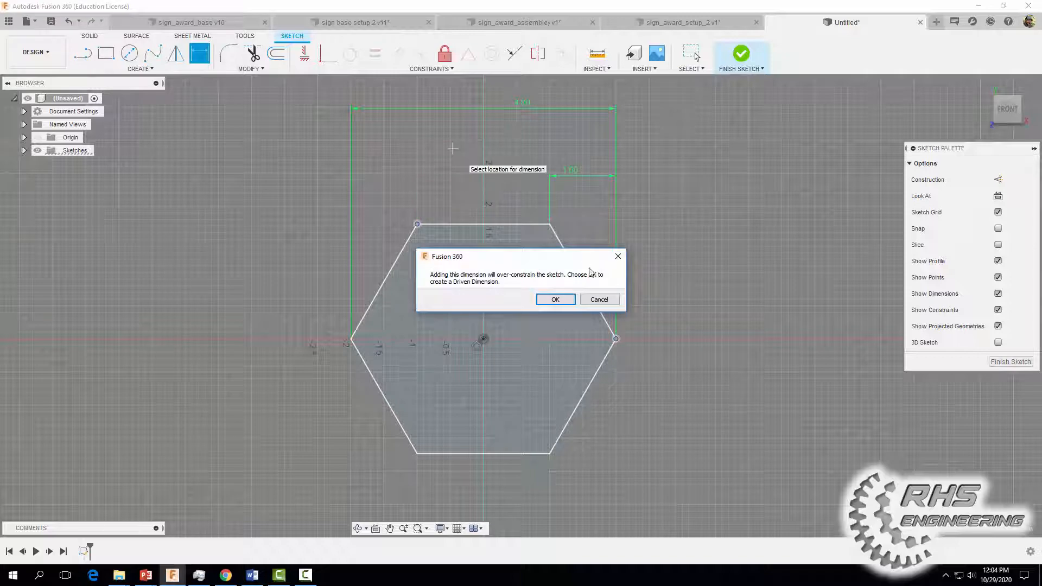
pyautogui.click(599, 299)
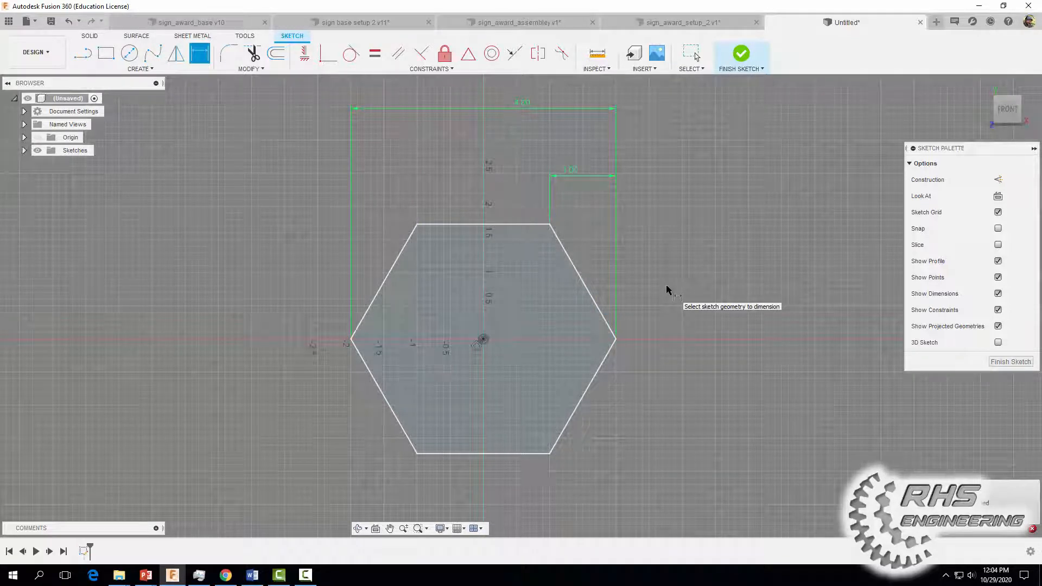
pyautogui.press('Escape')
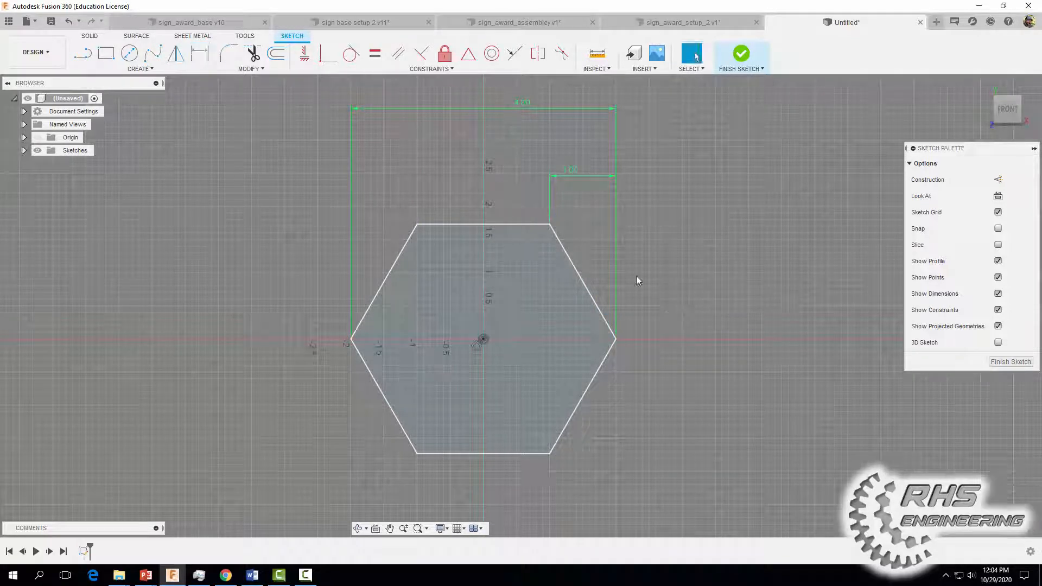
# Draw a 2 in by 0.4 in rectangle directly below the hexagon's bottom edge and trim away the edge they share.
pyautogui.click(106, 53)
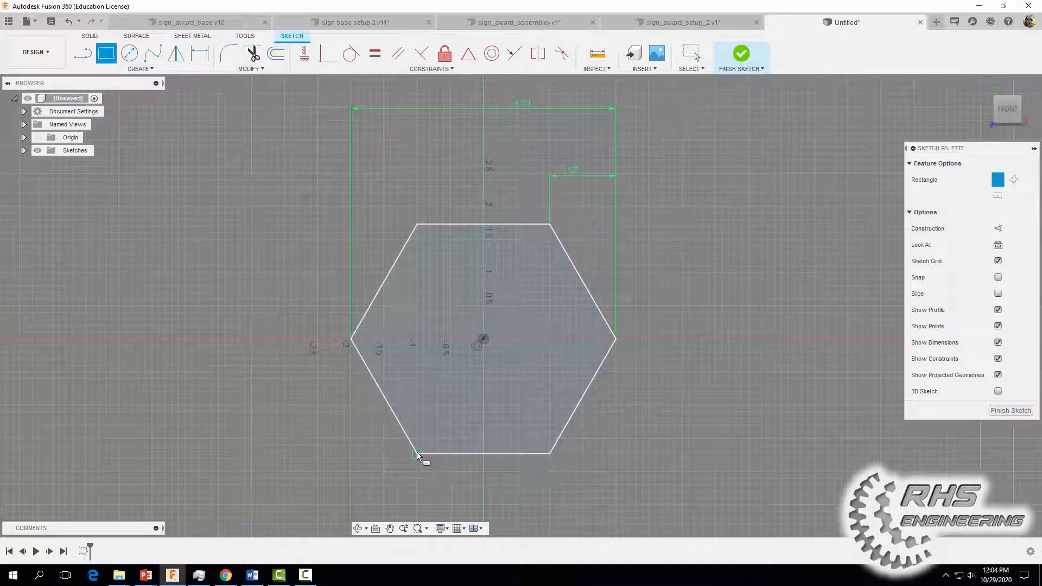
pyautogui.scroll(2, 418, 455)
pyautogui.moveTo(419, 456); pyautogui.dragTo(424, 406, button='middle')
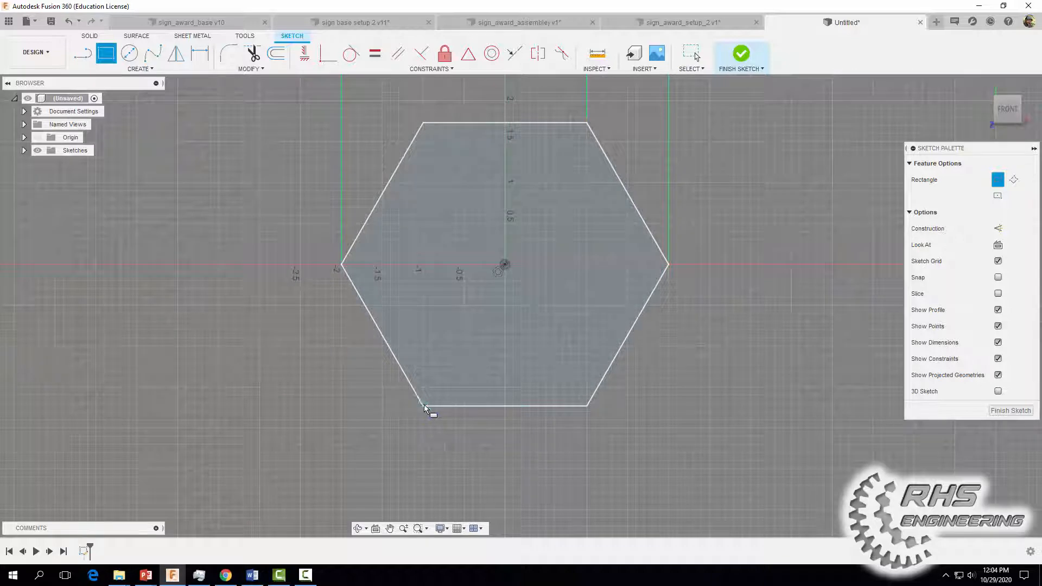
pyautogui.click(588, 406)
pyautogui.write('2')
pyautogui.press('Tab')
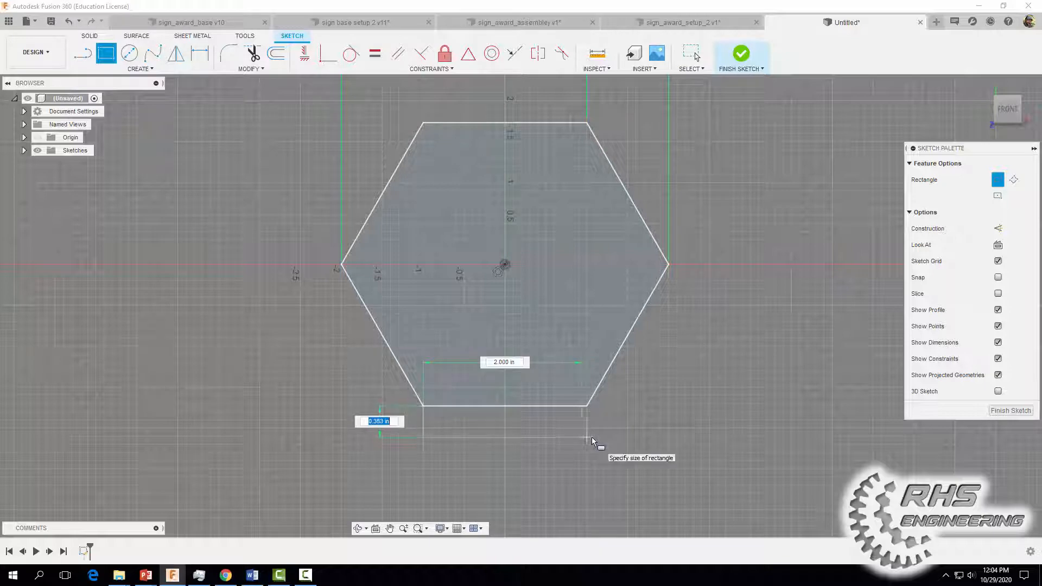
pyautogui.press('BackSpace')
pyautogui.write('.4')
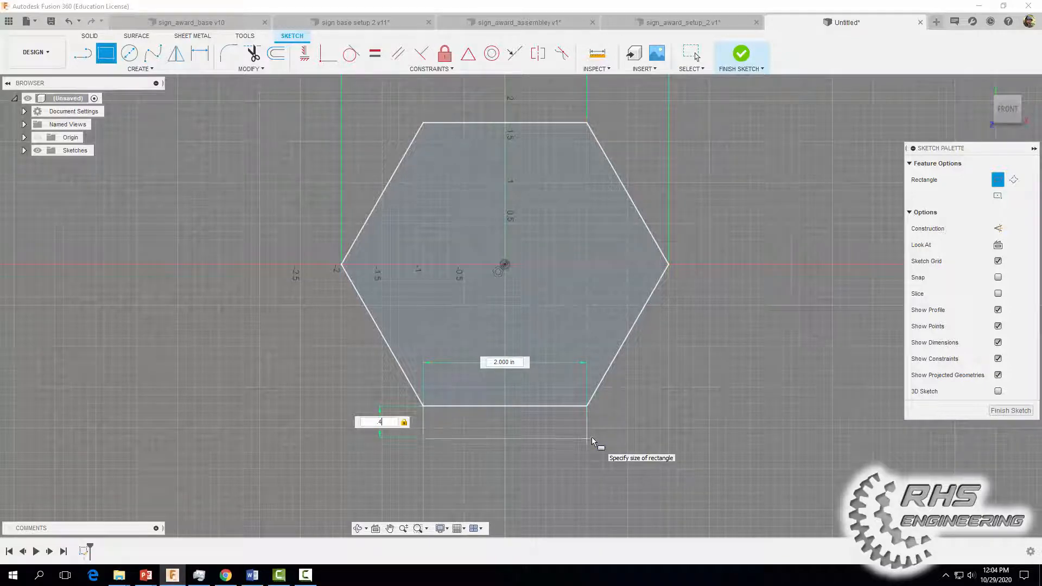
pyautogui.press('Return')
pyautogui.press('Escape')
pyautogui.press('t')
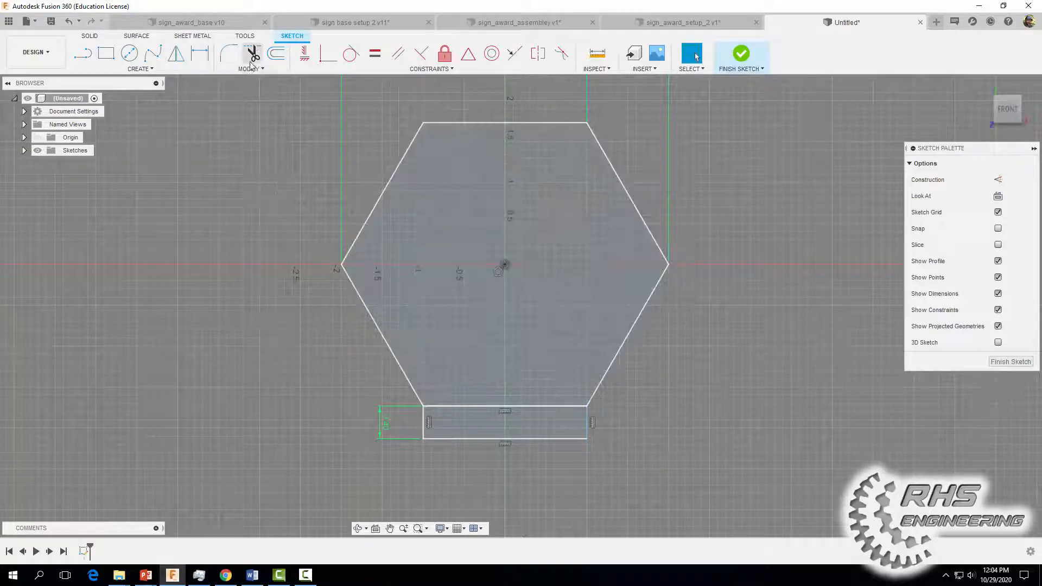
pyautogui.click(464, 405)
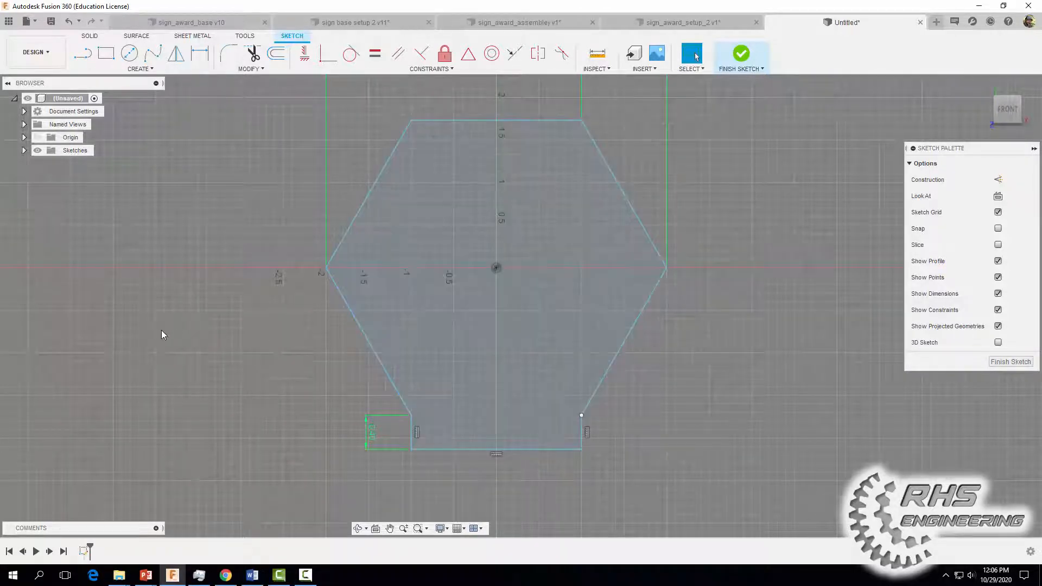
# Dimension the vertical distance from the bottom edge of the outline to the hexagon's left corner as 2.13 in.
pyautogui.click(197, 58)
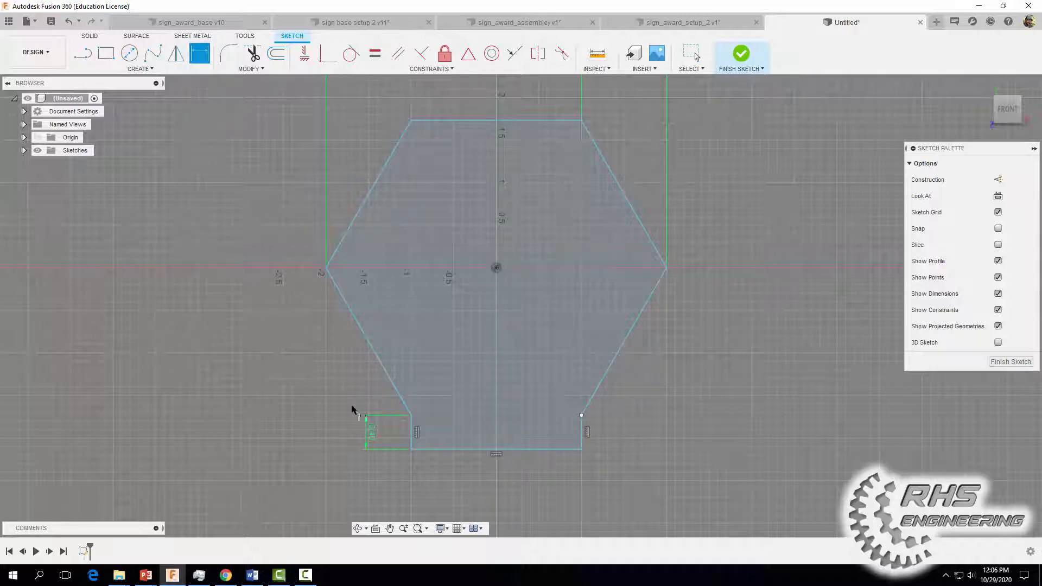
pyautogui.click(415, 450)
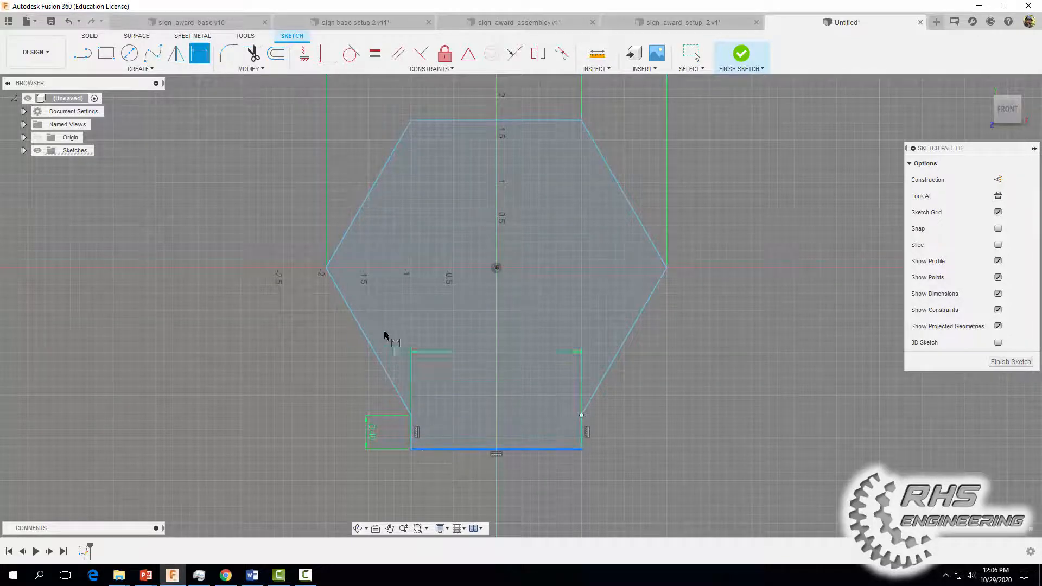
pyautogui.click(325, 269)
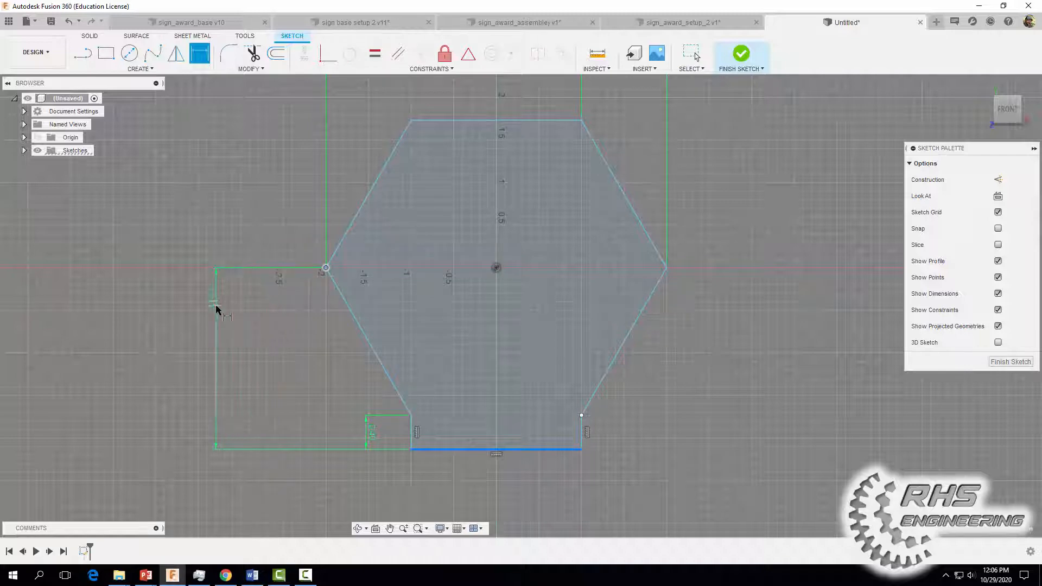
pyautogui.click(220, 275)
pyautogui.write('2')
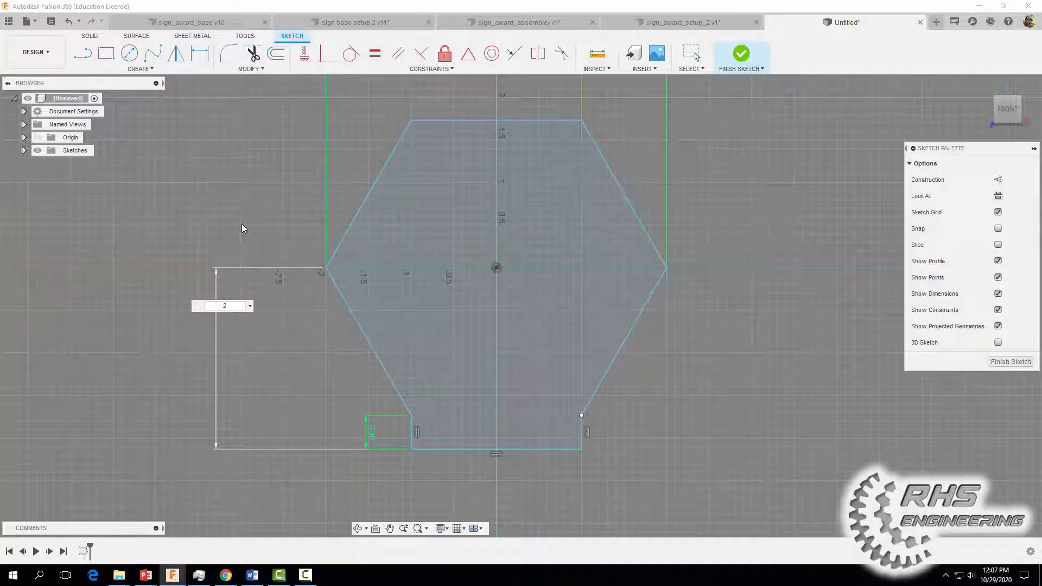
pyautogui.write('.13')
pyautogui.press('Return')
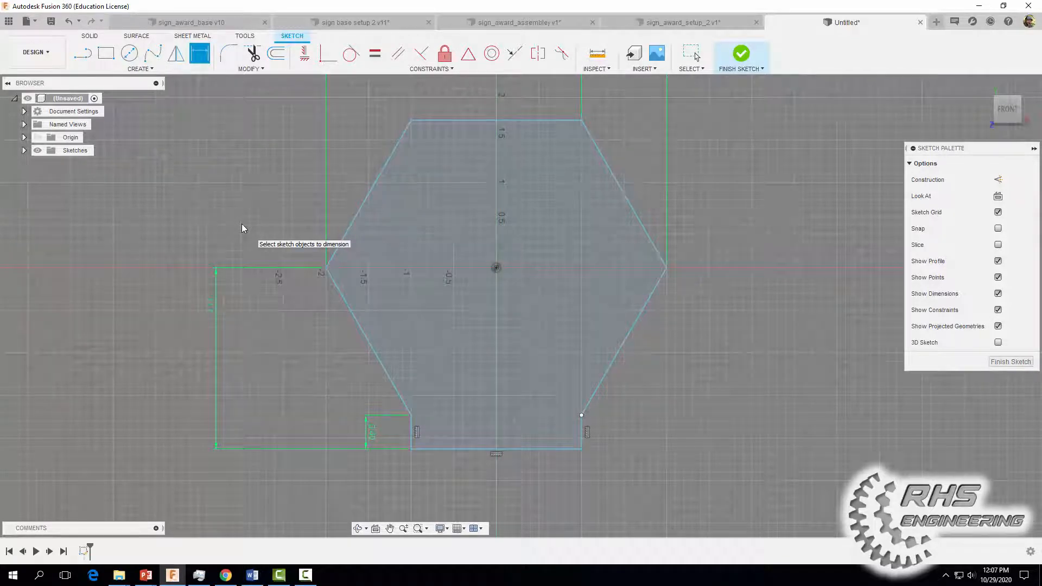
# Set the overall height between the outline's bottom and top edges to 3.86 in.
pyautogui.click(451, 449)
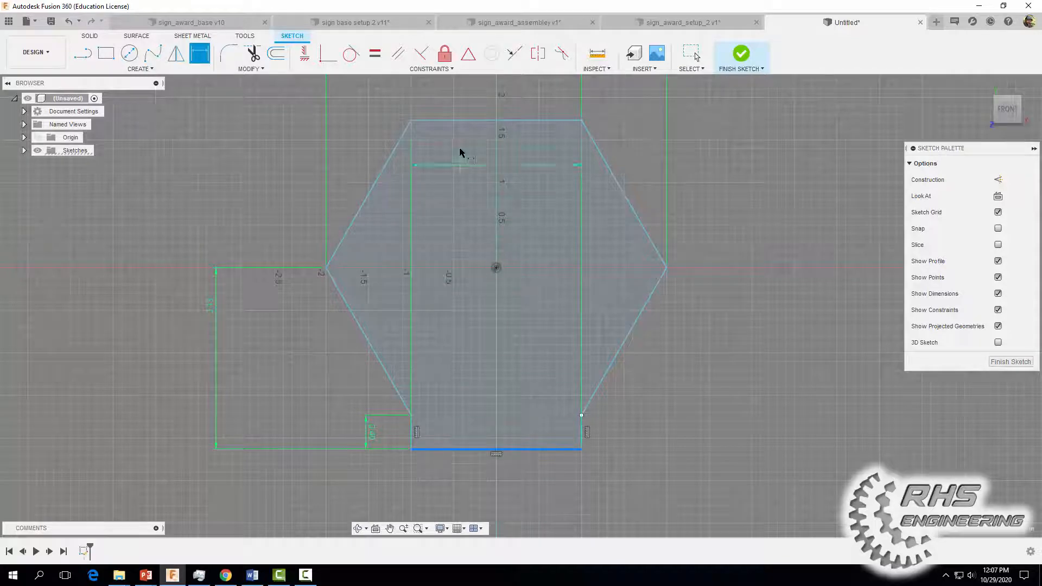
pyautogui.click(450, 120)
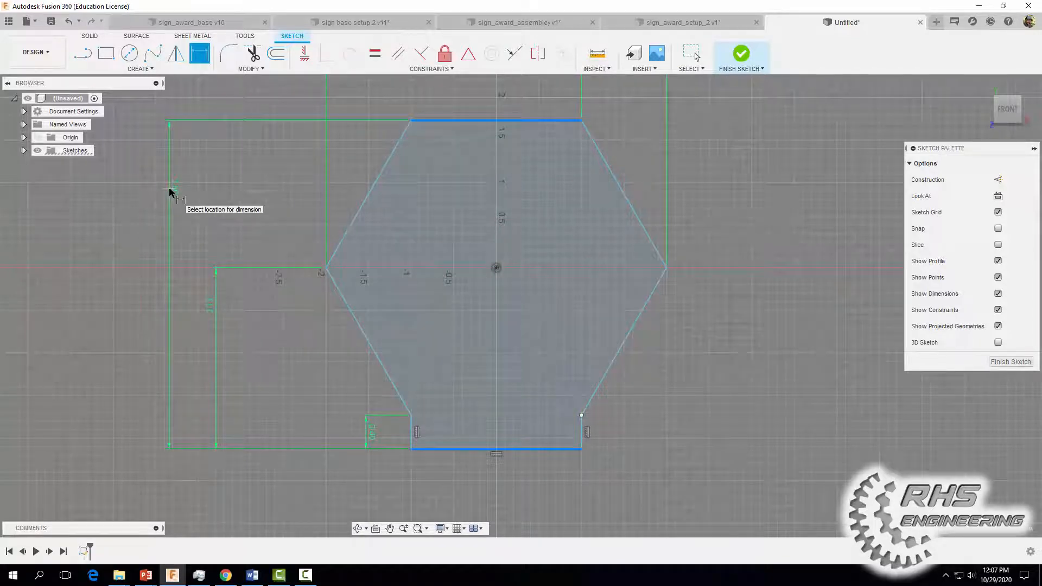
pyautogui.click(170, 191)
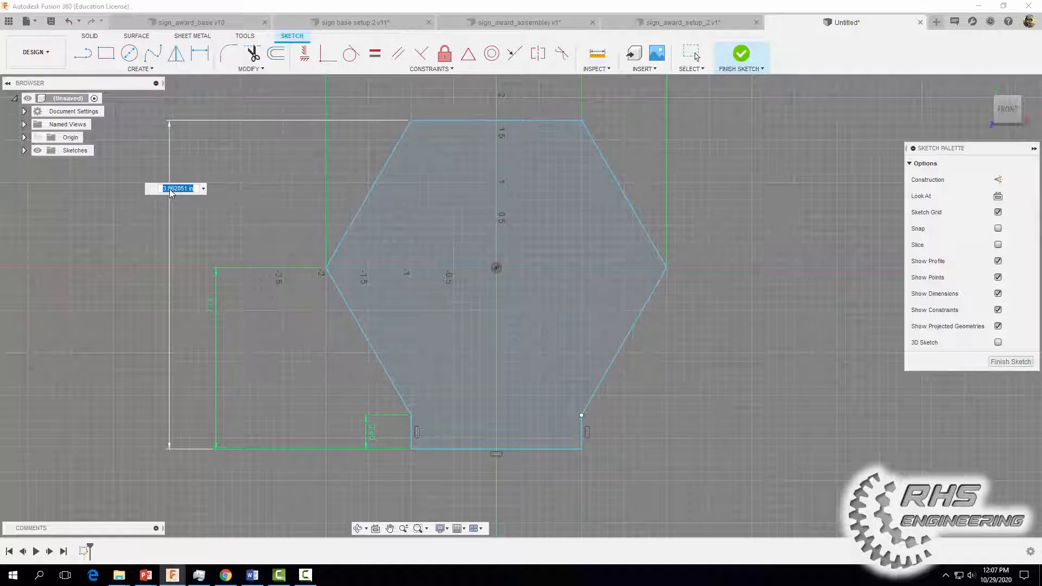
pyautogui.write('3.86')
pyautogui.press('Return')
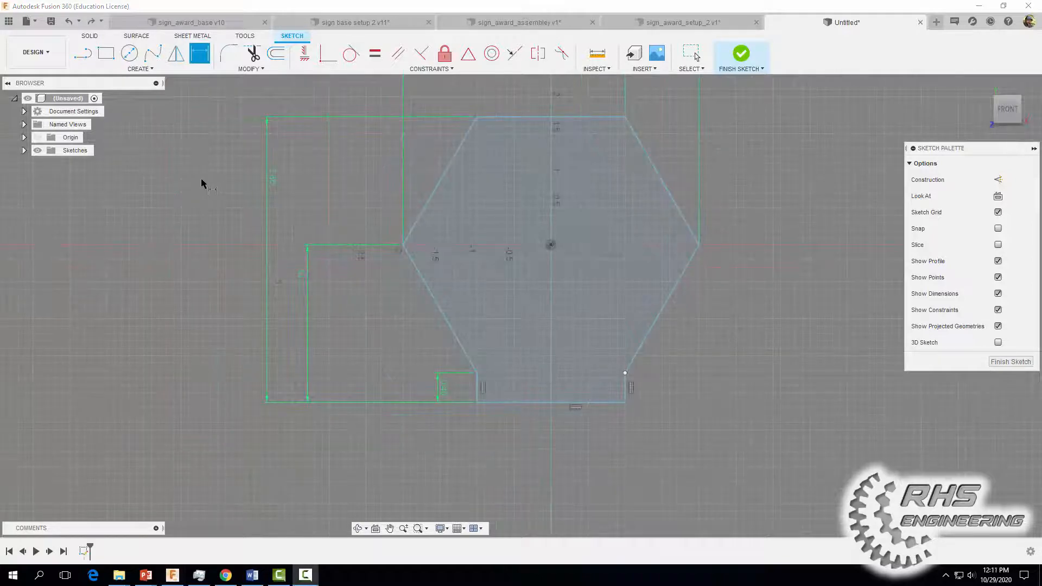
# Draw a center rectangle about 0.3 in wide and 0.54 in high, centred on the midpoint of the outline's bottom edge.
pyautogui.click(140, 69)
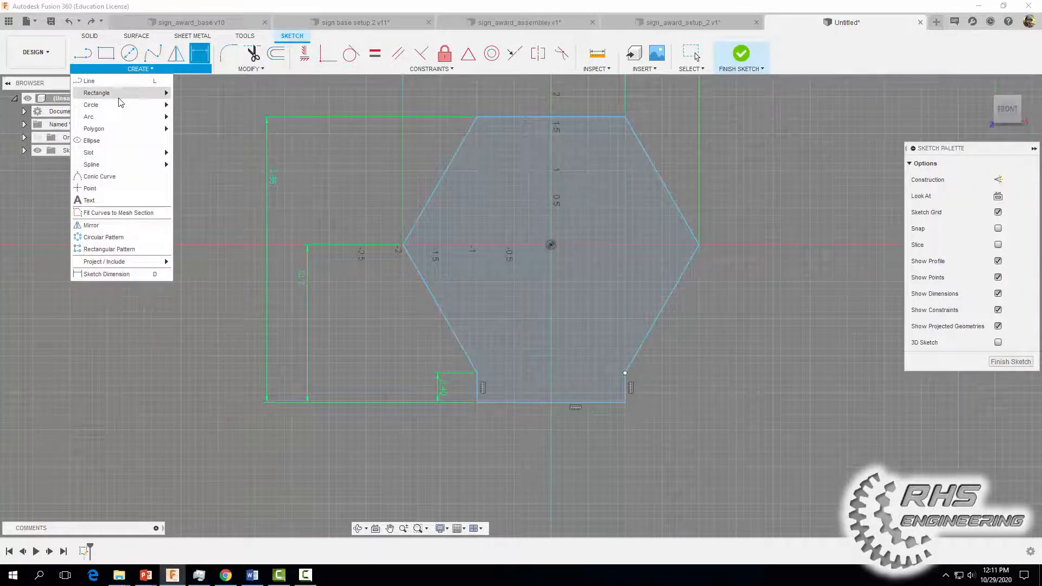
pyautogui.moveTo(123, 96)
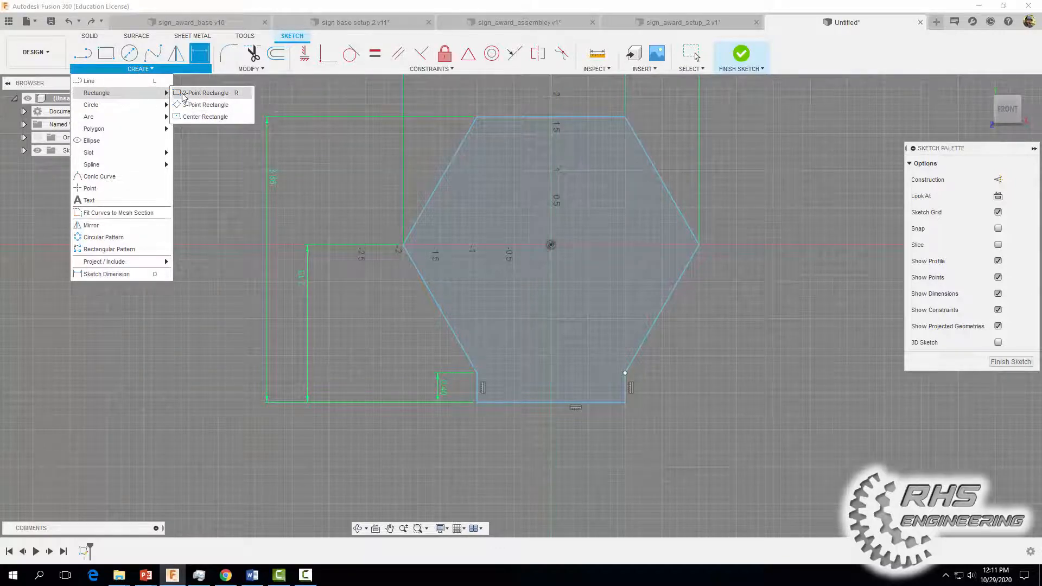
pyautogui.click(189, 119)
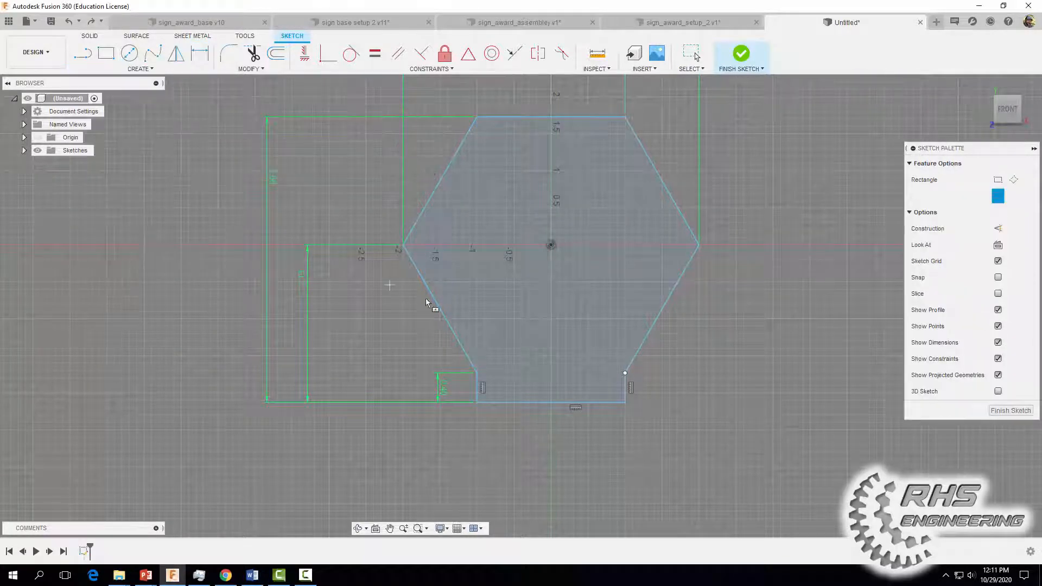
pyautogui.click(550, 402)
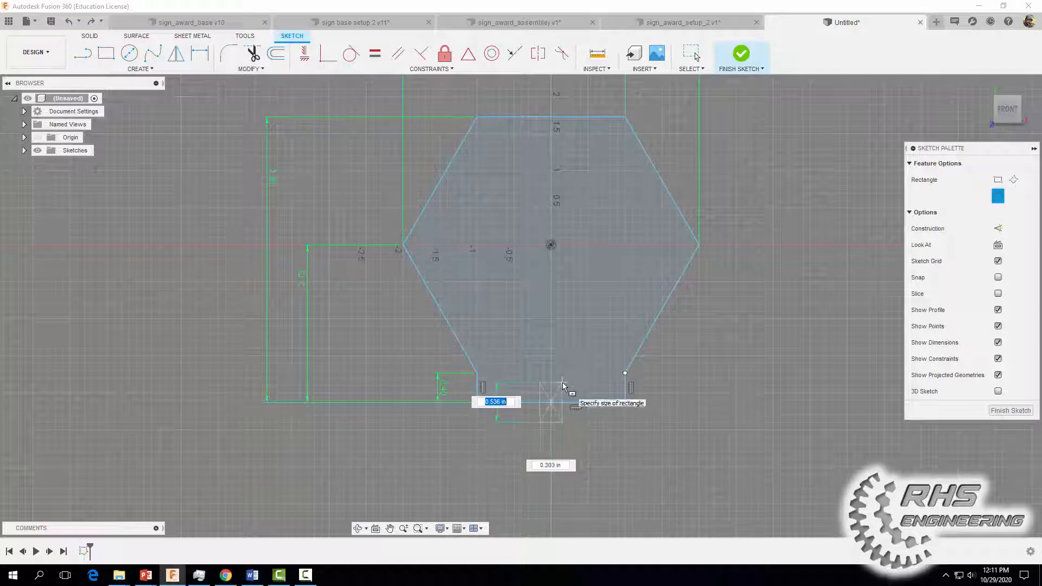
pyautogui.click(562, 382)
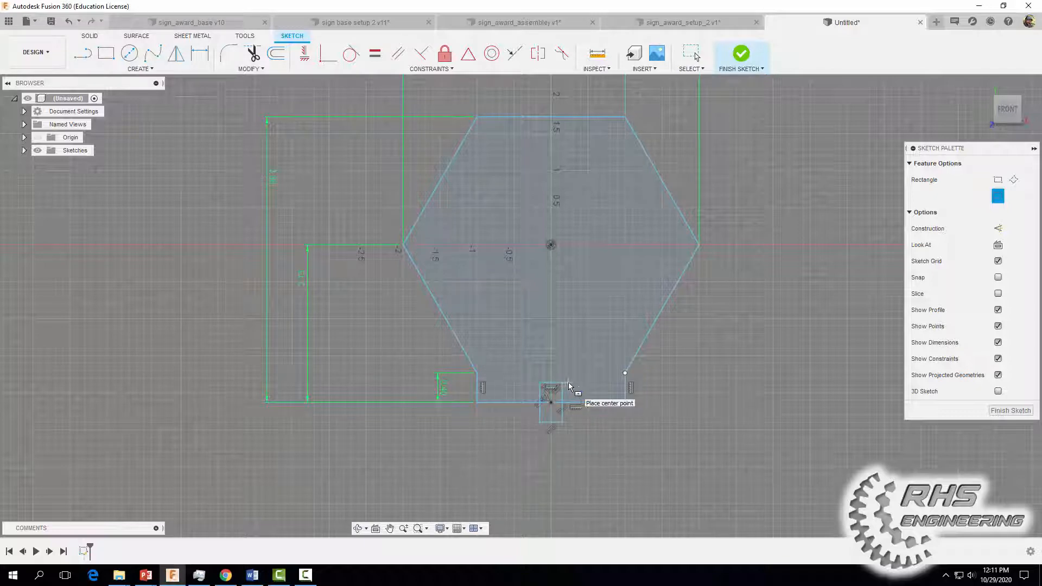
pyautogui.press('Escape')
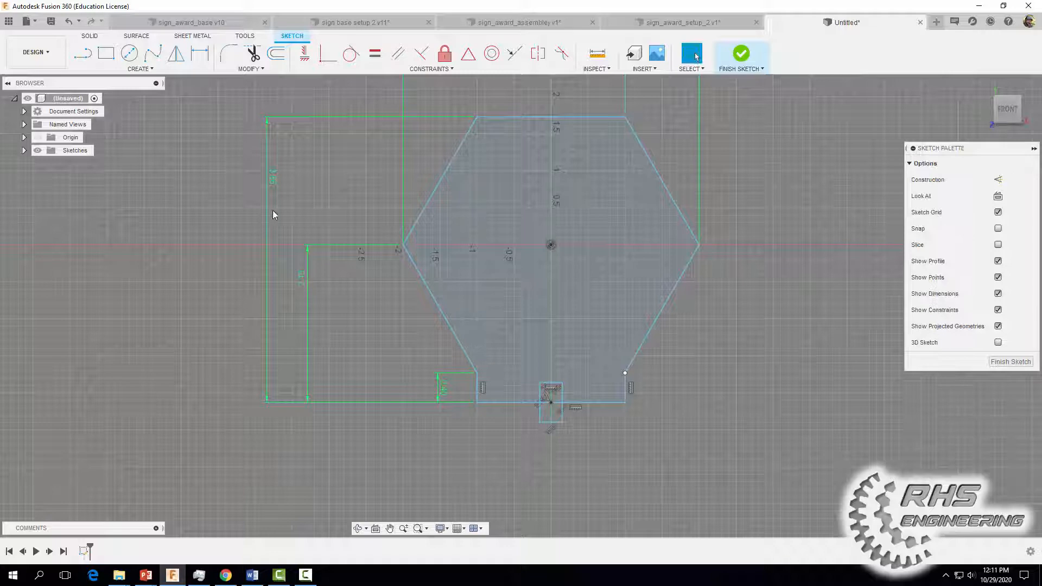
# Dimension the horizontal distance between the small rectangle's right edge and the tab's right edge as 0.9 in.
pyautogui.click(200, 52)
pyautogui.scroll(5, 579, 442)
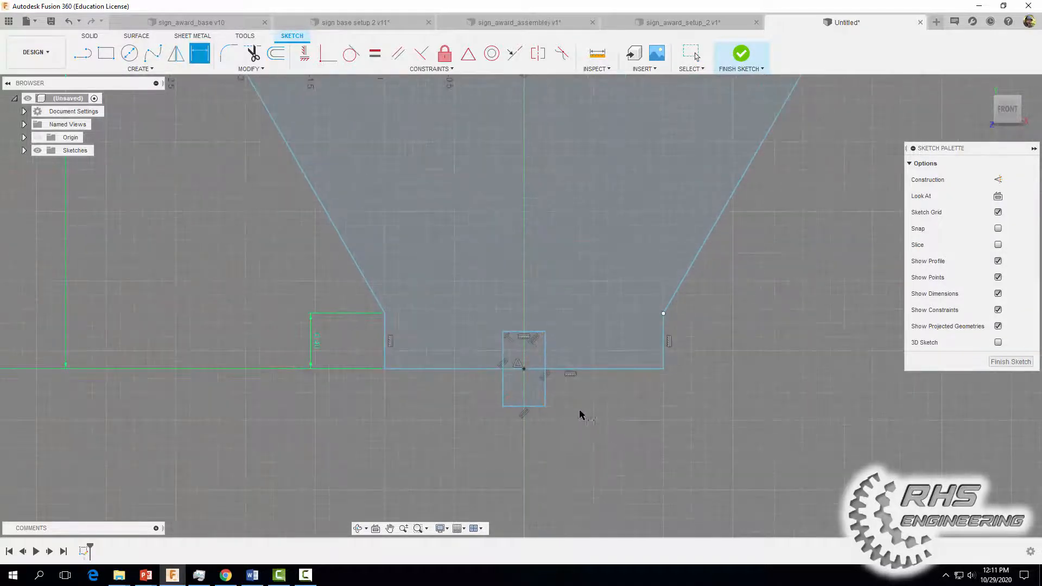
pyautogui.click(703, 398)
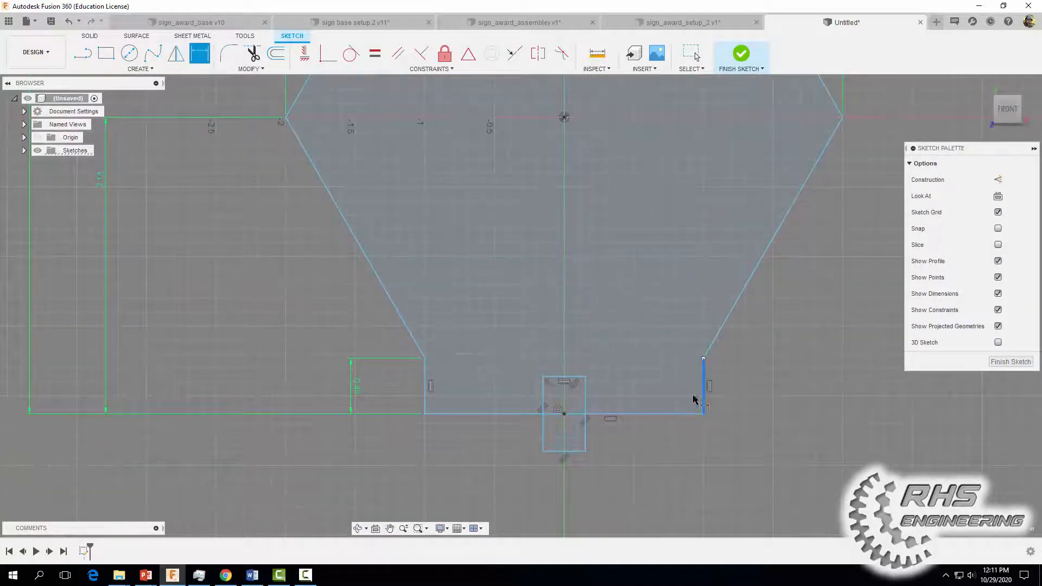
pyautogui.click(585, 402)
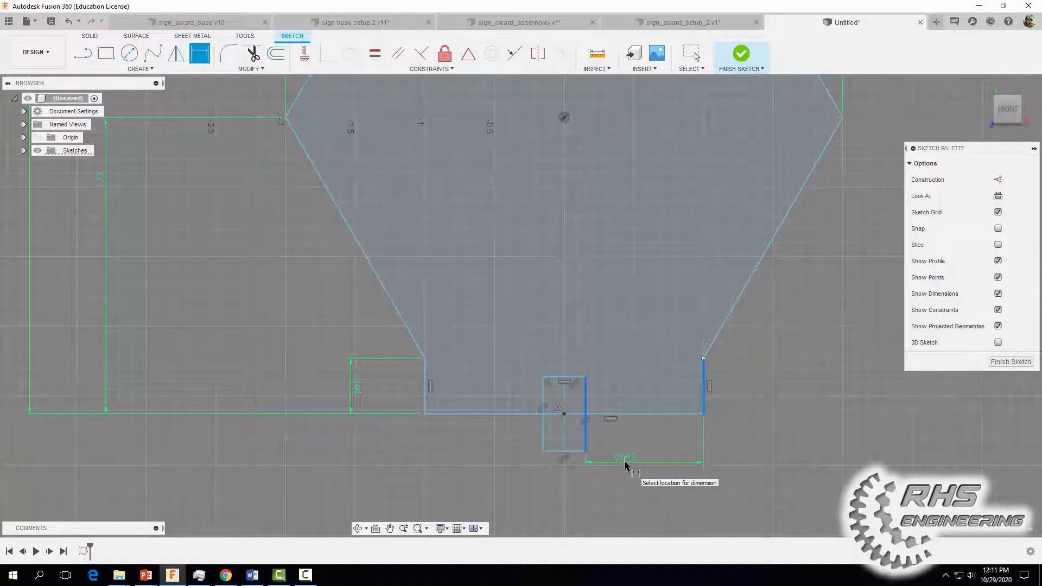
pyautogui.click(624, 462)
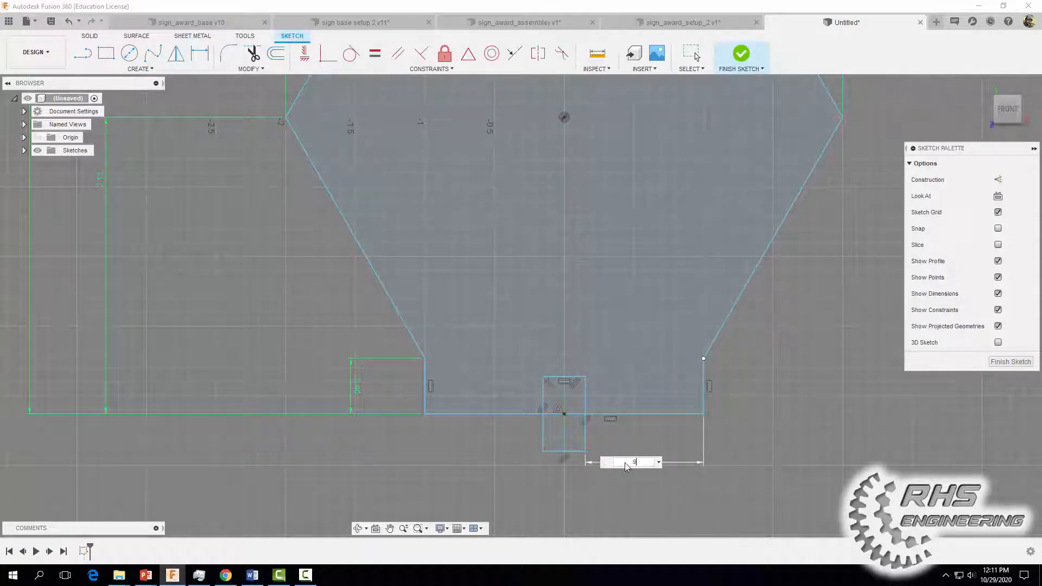
pyautogui.write('.9')
pyautogui.press('Return')
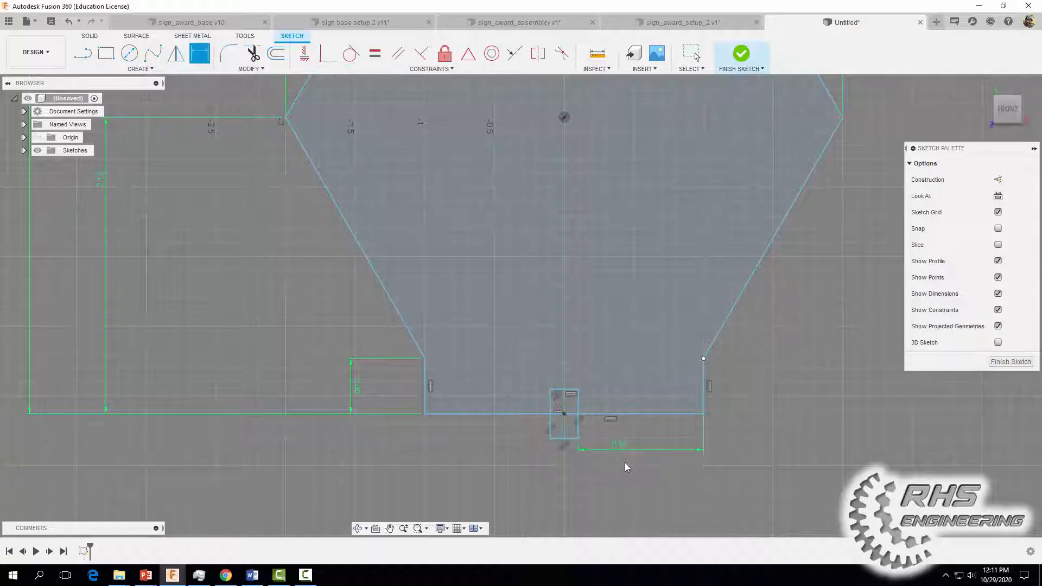
# Dimension the horizontal distance between the small rectangle's left edge and the tab's right edge as 1.1 in.
pyautogui.click(551, 423)
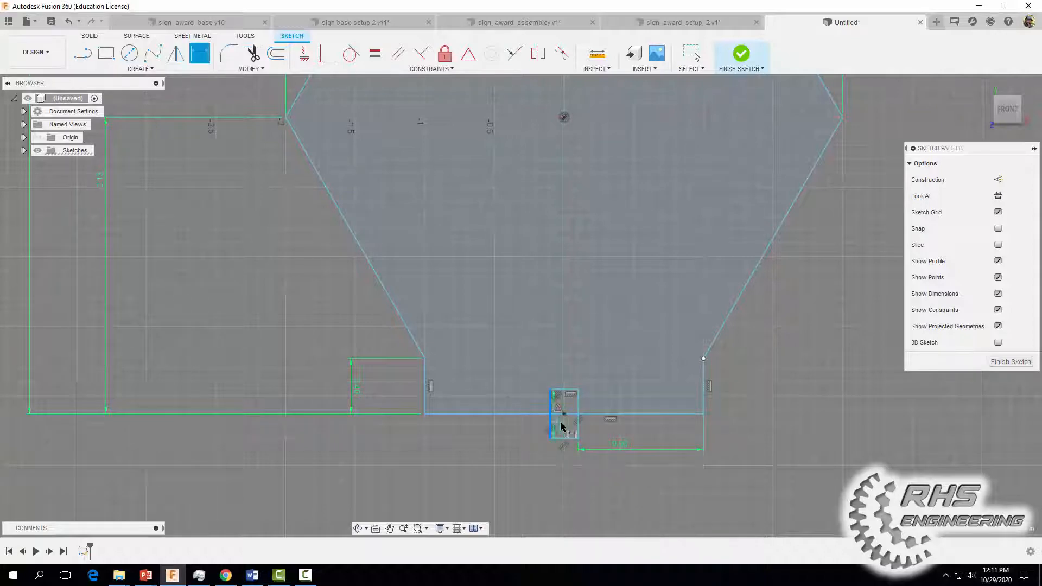
pyautogui.click(703, 374)
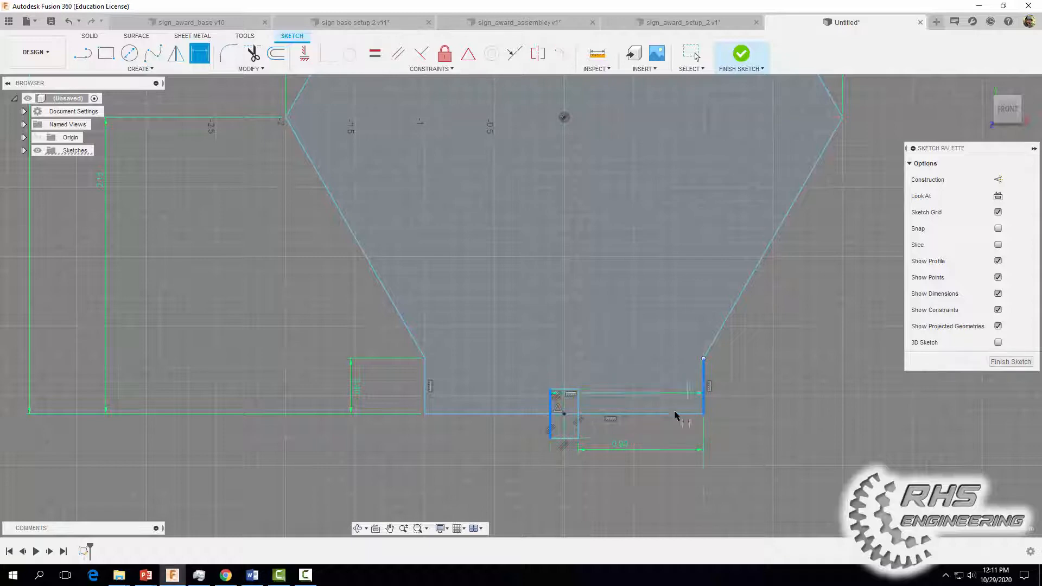
pyautogui.click(661, 488)
pyautogui.write('1.1')
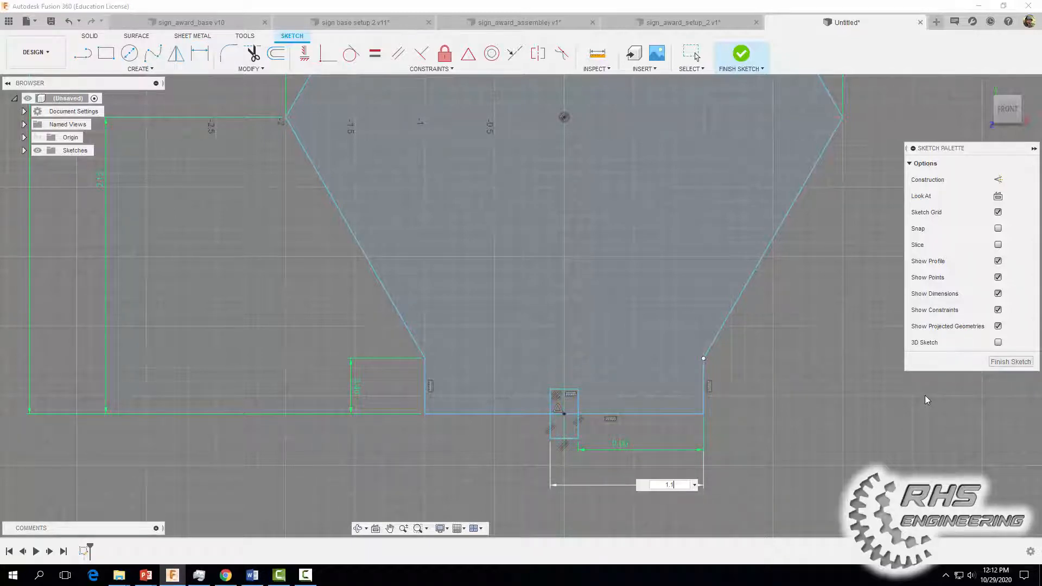
pyautogui.press('Return')
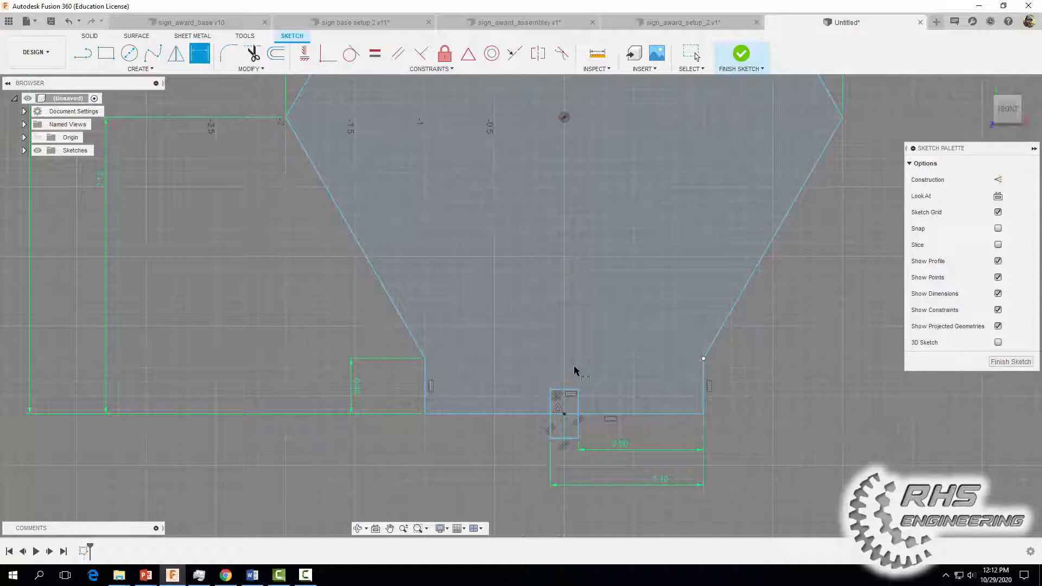
# Dimension the small rectangle's top edge 0.2 in above the outline's bottom edge.
pyautogui.click(570, 390)
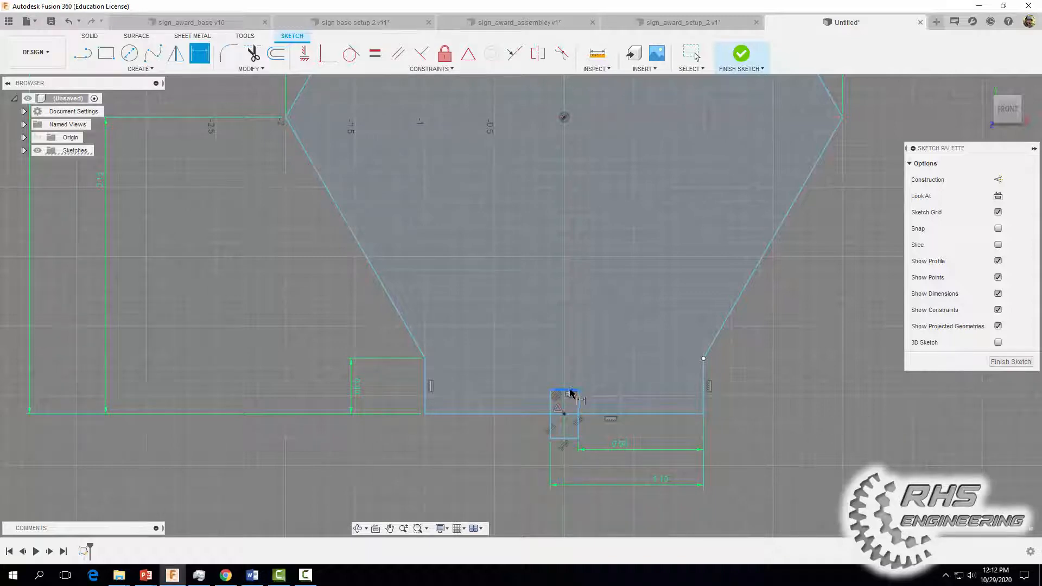
pyautogui.click(597, 414)
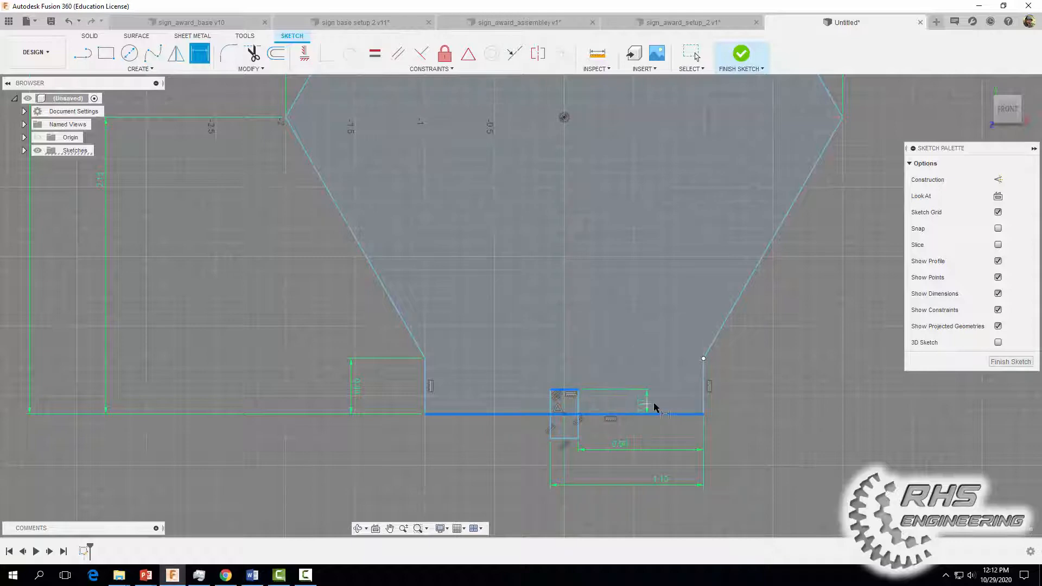
pyautogui.click(731, 407)
pyautogui.press('BackSpace')
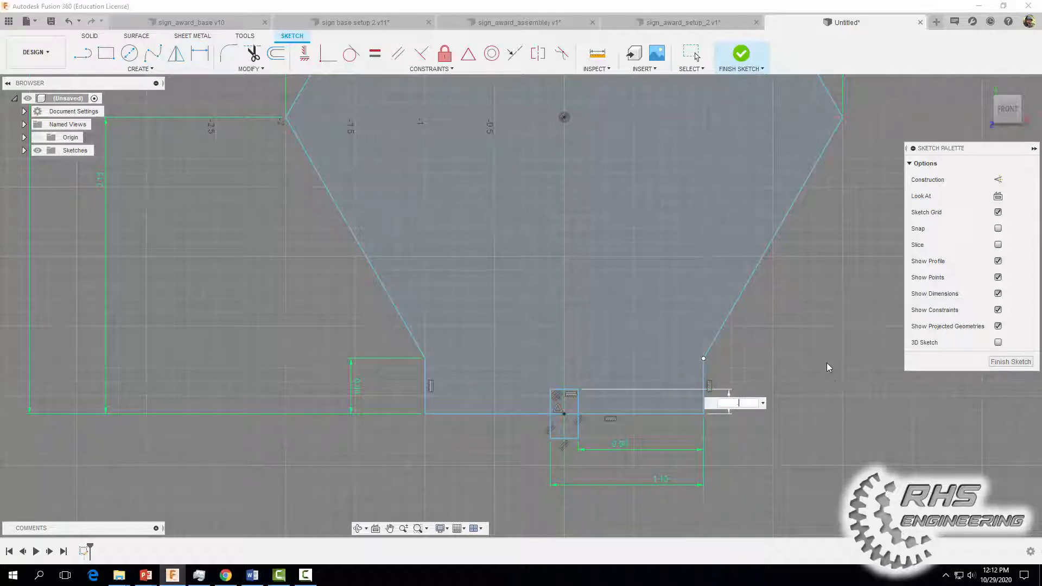
pyautogui.write('.2')
pyautogui.press('Return')
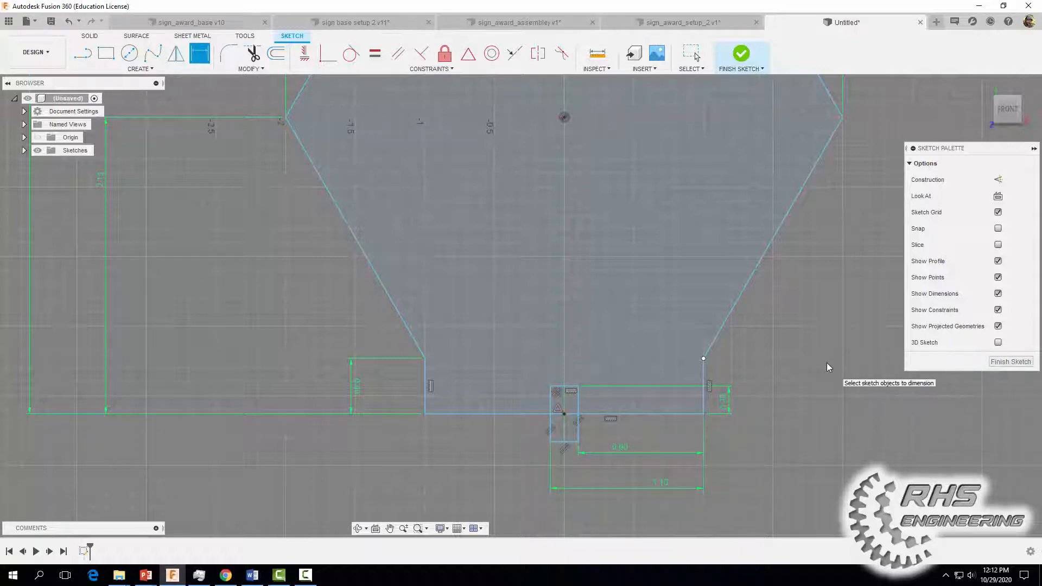
pyautogui.press('Escape')
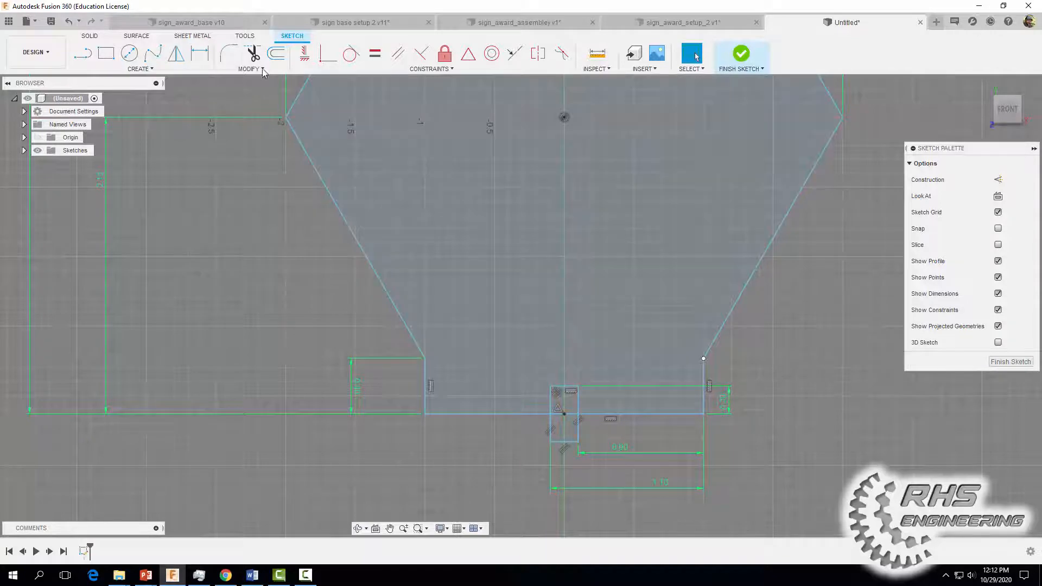
# Trim the small rectangle's top edge, everything below the outline and the bottom-edge segment between its sides, leaving two short vertical notch sides.
pyautogui.click(254, 57)
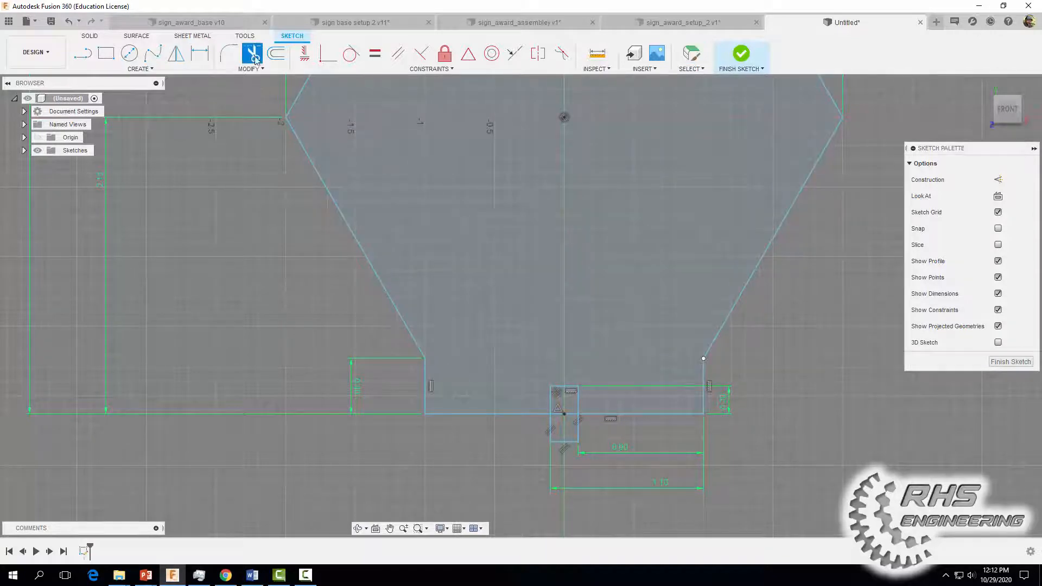
pyautogui.click(555, 439)
pyautogui.click(569, 424)
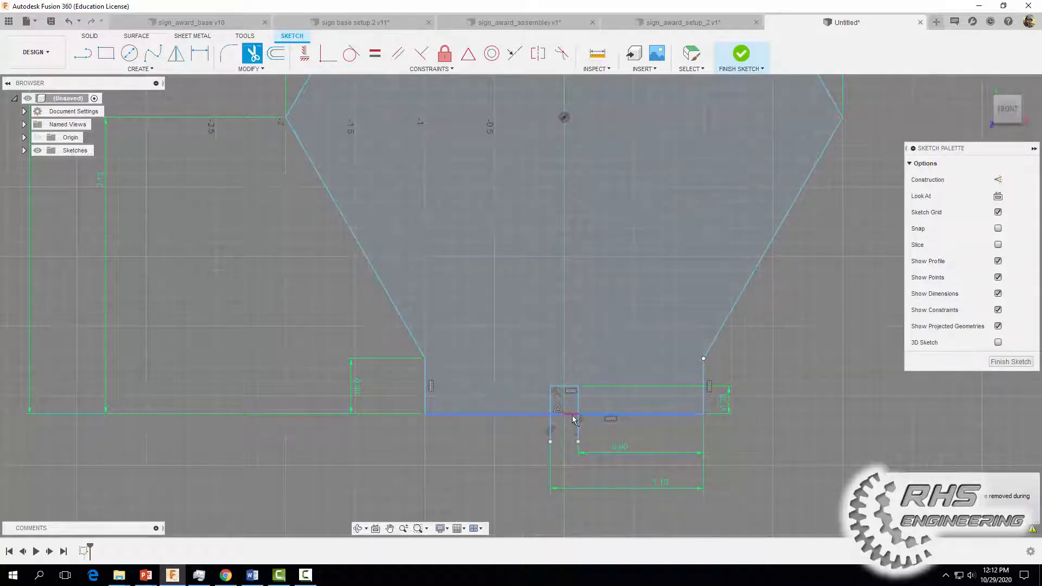
pyautogui.click(558, 402)
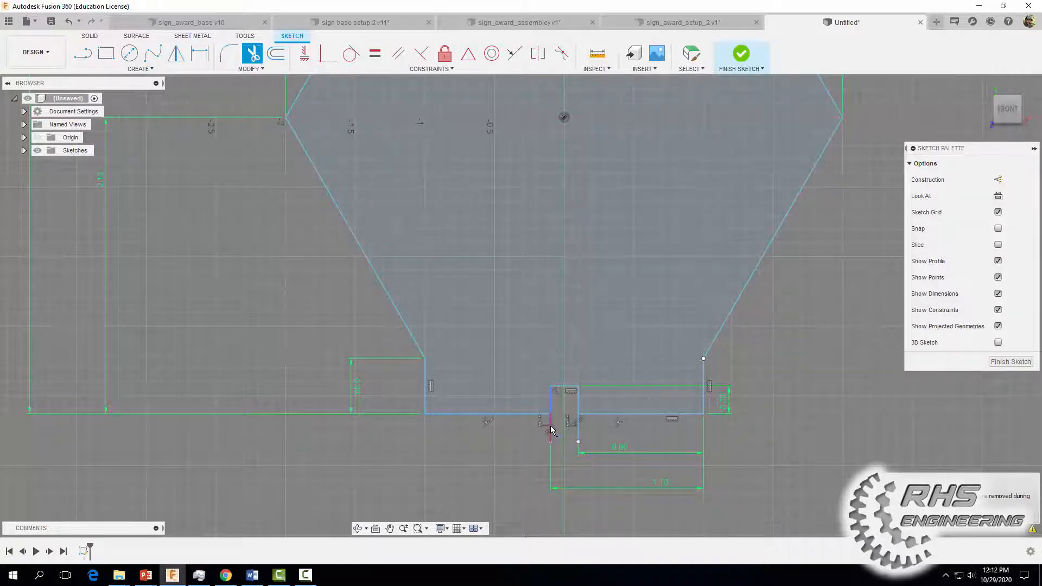
pyautogui.click(550, 430)
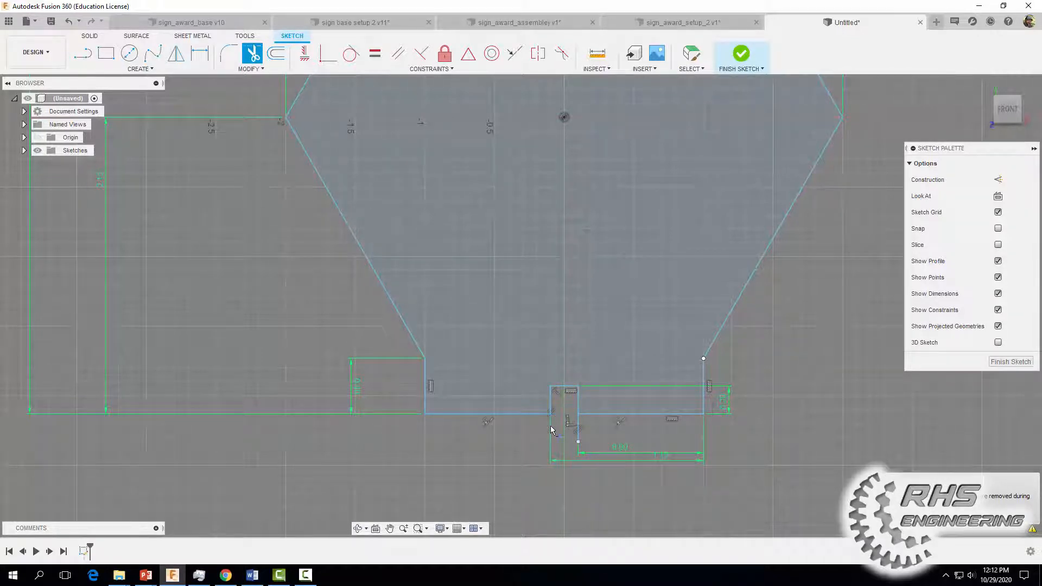
pyautogui.click(568, 388)
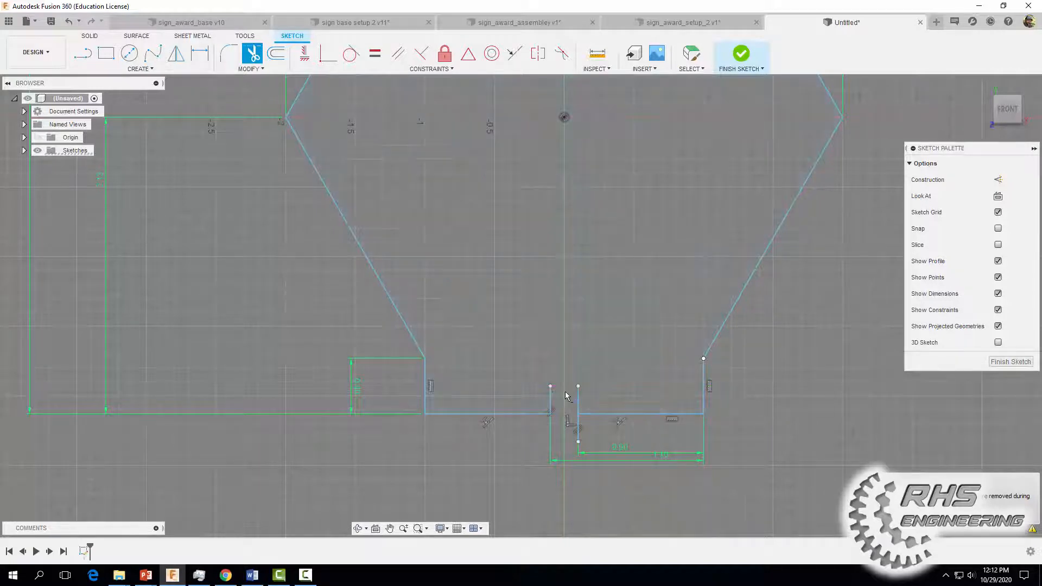
pyautogui.click(578, 431)
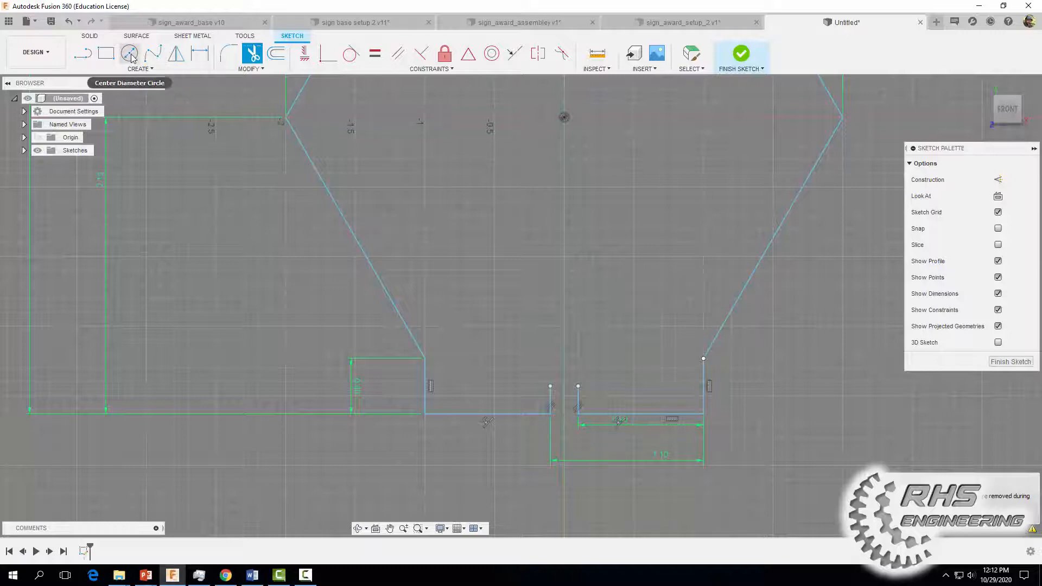
# Draw a 3-point arc joining the upper ends of the two notch sides, bulging upward as a tangent semicircle.
pyautogui.click(140, 69)
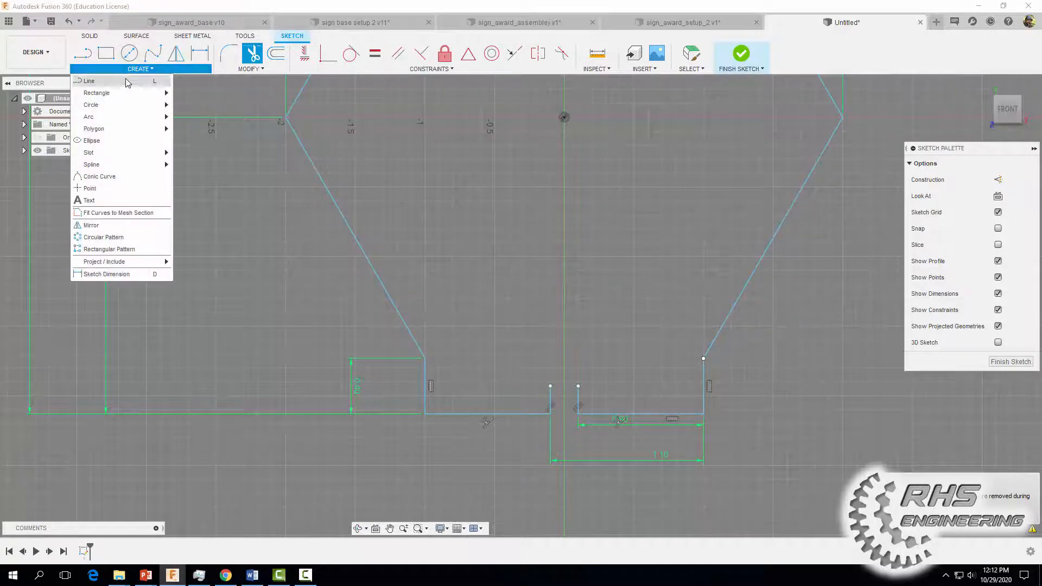
pyautogui.moveTo(115, 118)
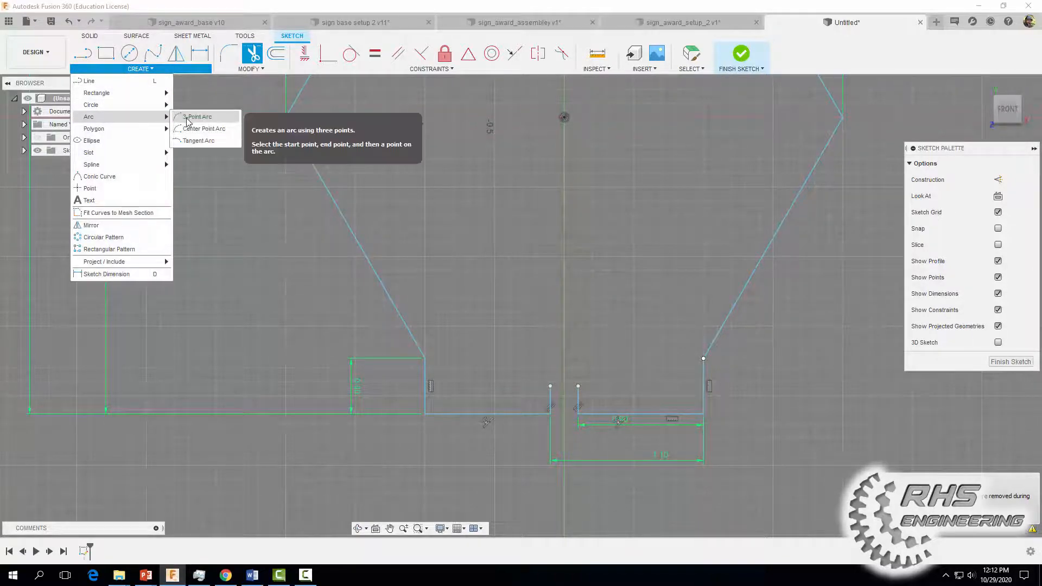
pyautogui.click(179, 116)
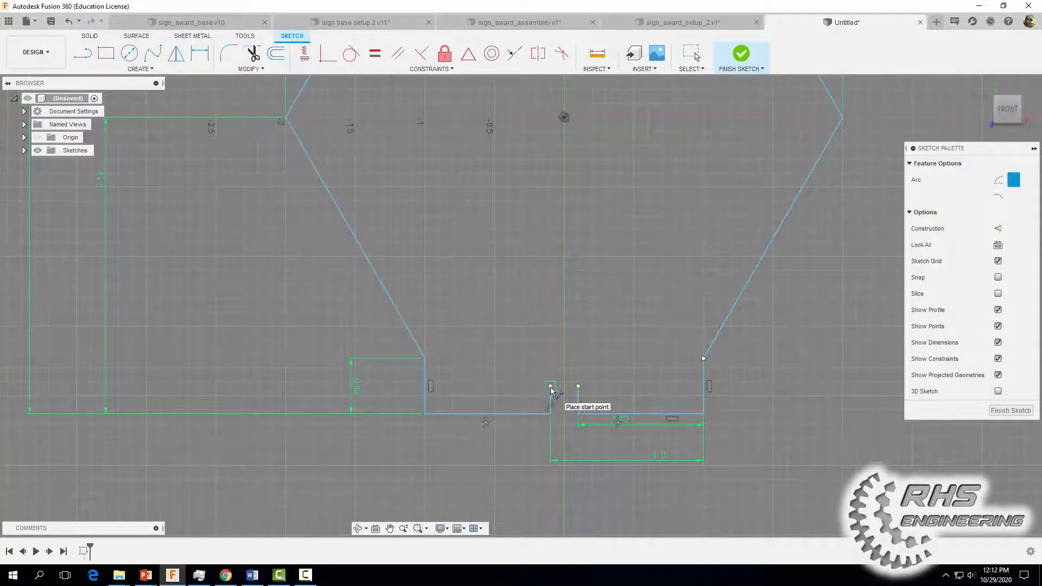
pyautogui.scroll(5, 561, 397)
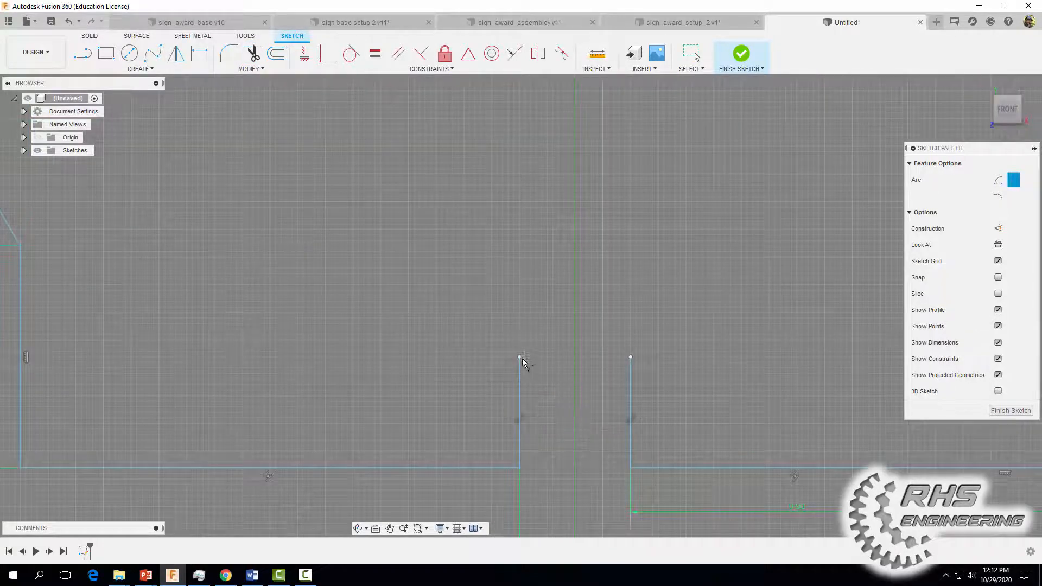
pyautogui.click(540, 361)
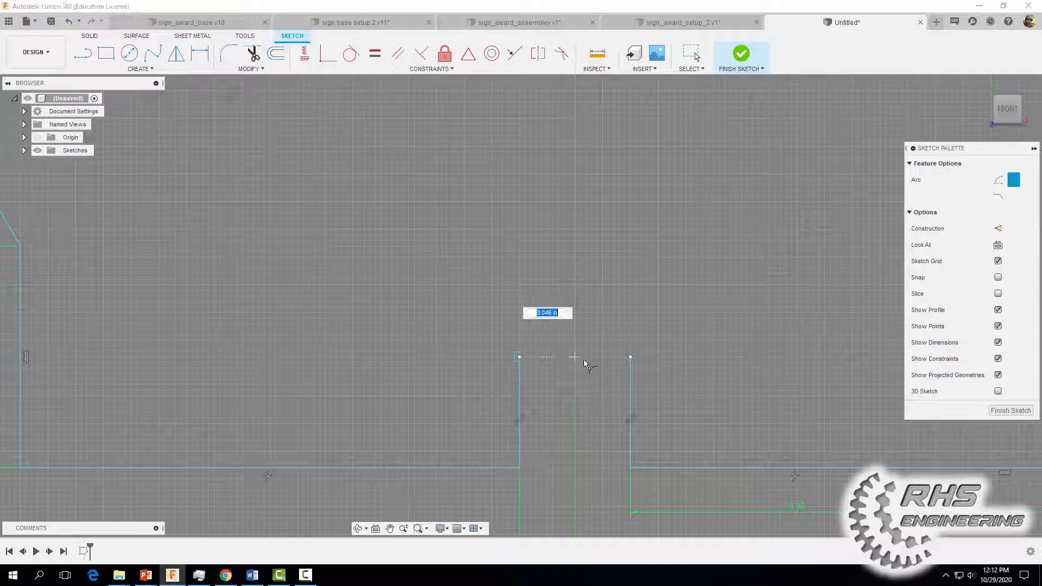
pyautogui.click(631, 358)
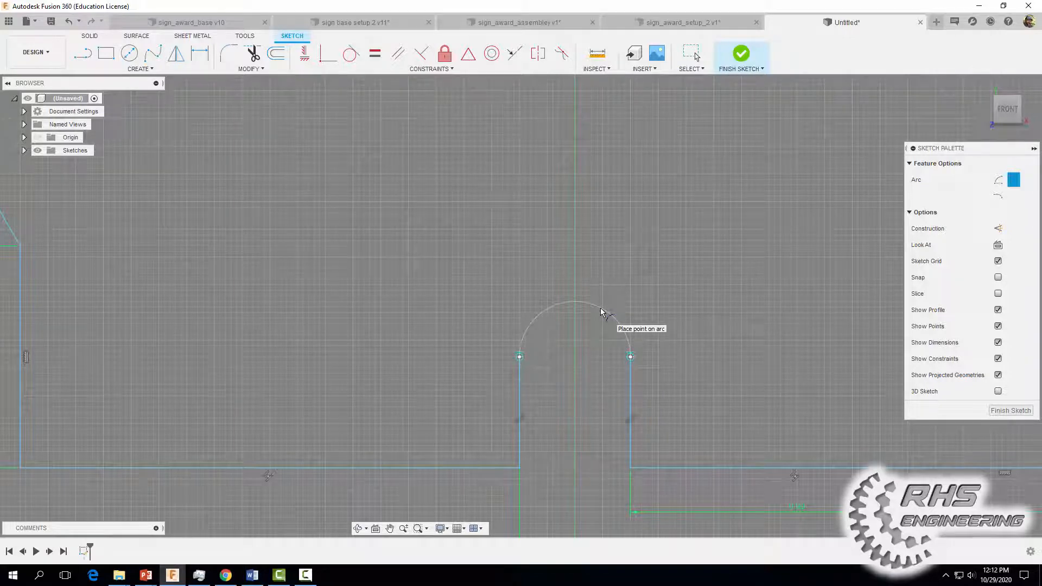
pyautogui.click(602, 310)
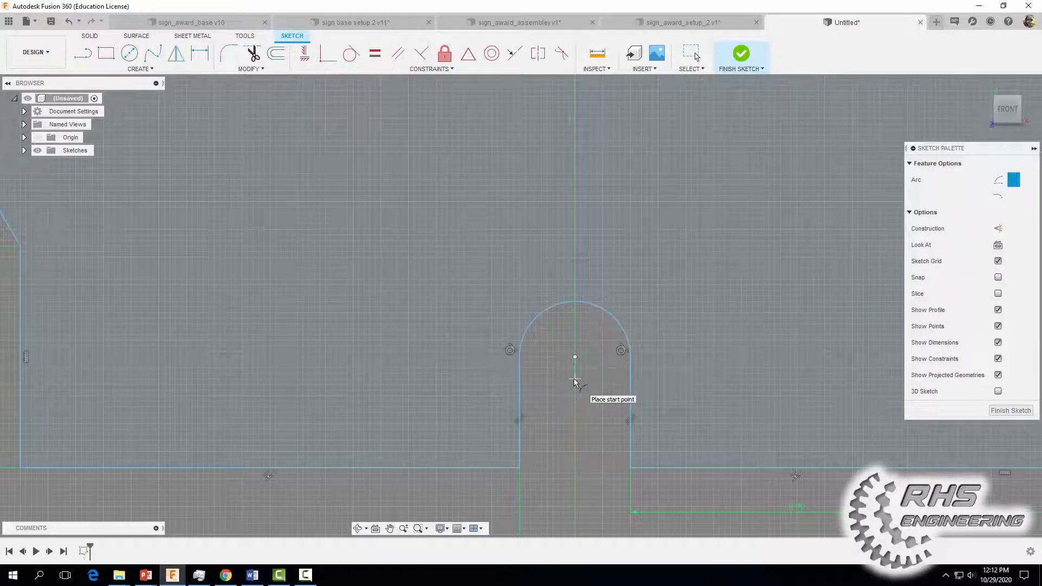
pyautogui.press('Escape')
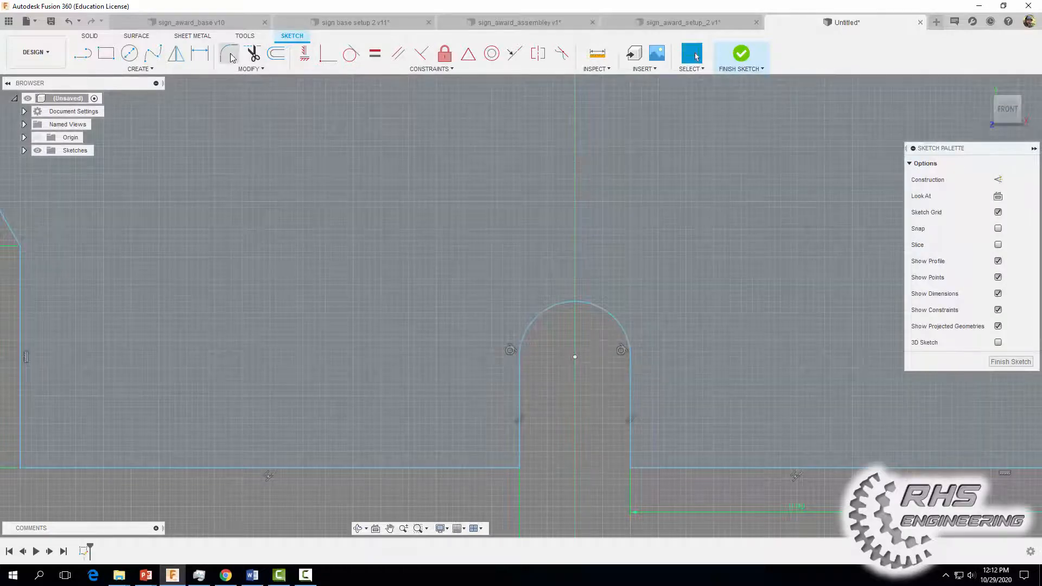
# Check the notch arc's radius with a trial dimension, without placing it.
pyautogui.click(200, 54)
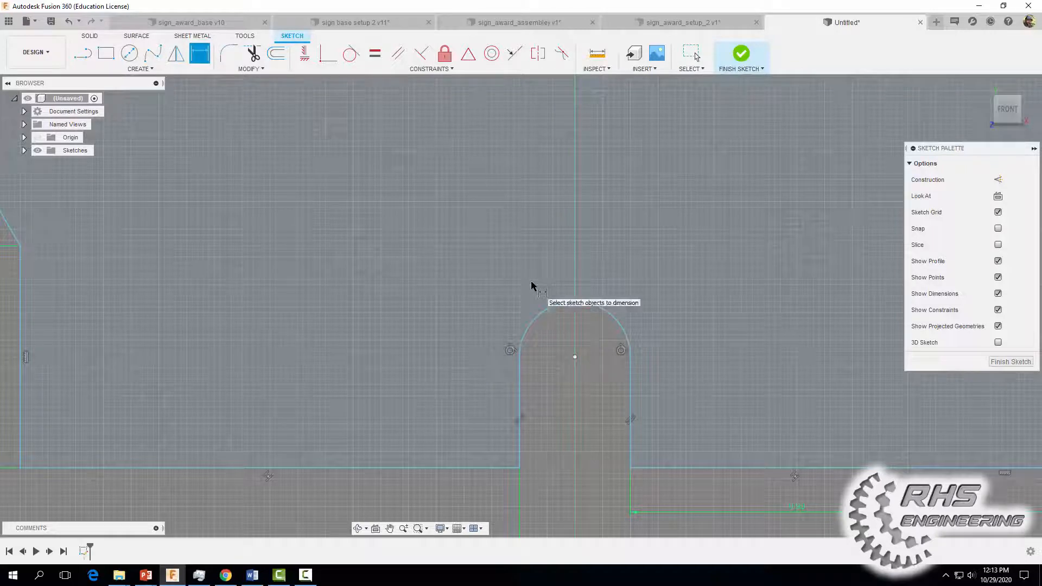
pyautogui.click(579, 301)
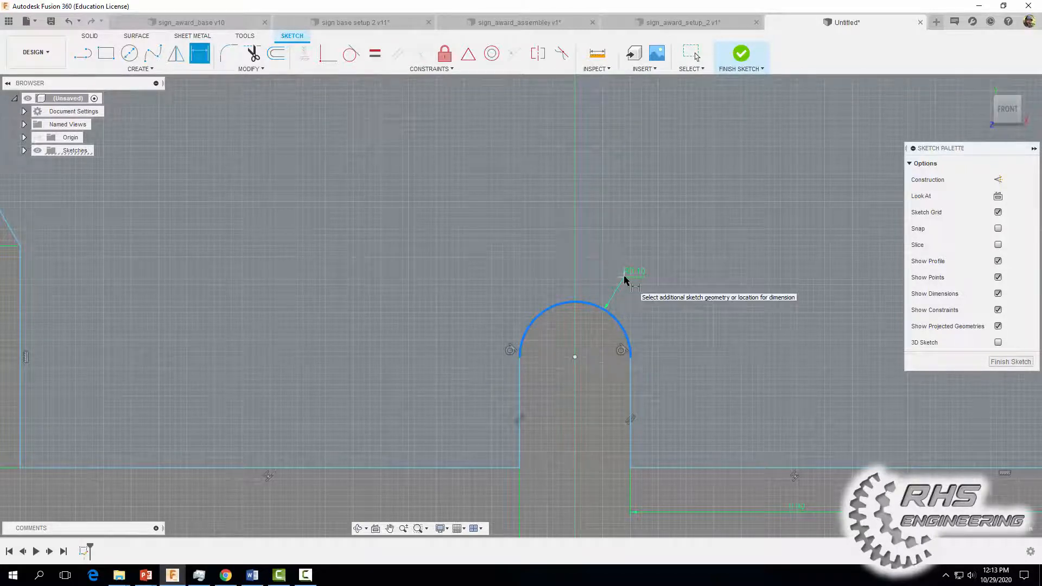
pyautogui.press('Escape')
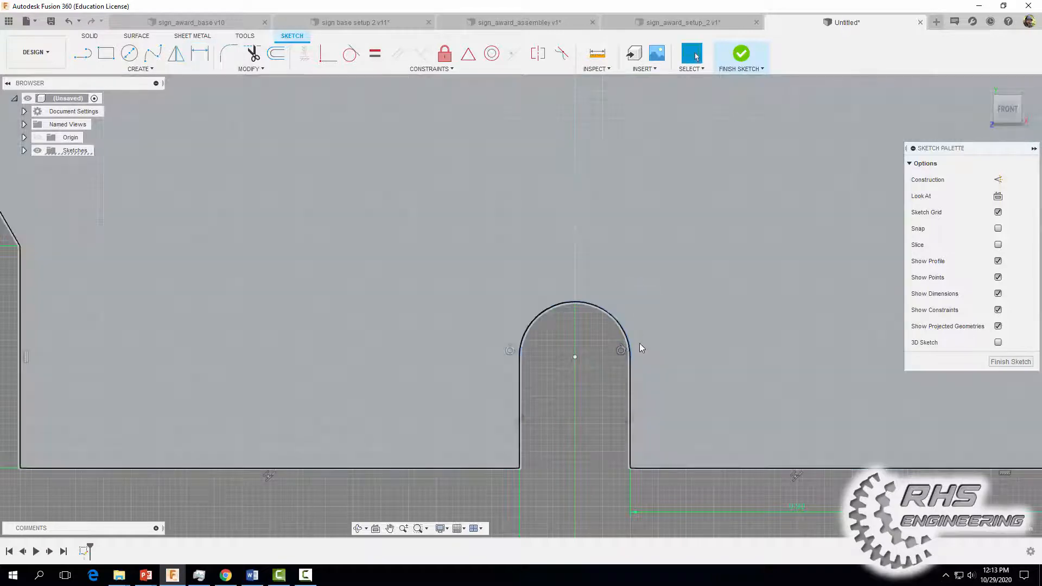
# Finish the sketch of the hexagonal outline with its round-topped notch.
pyautogui.scroll(-5, 639, 343)
pyautogui.scroll(-6, 639, 343)
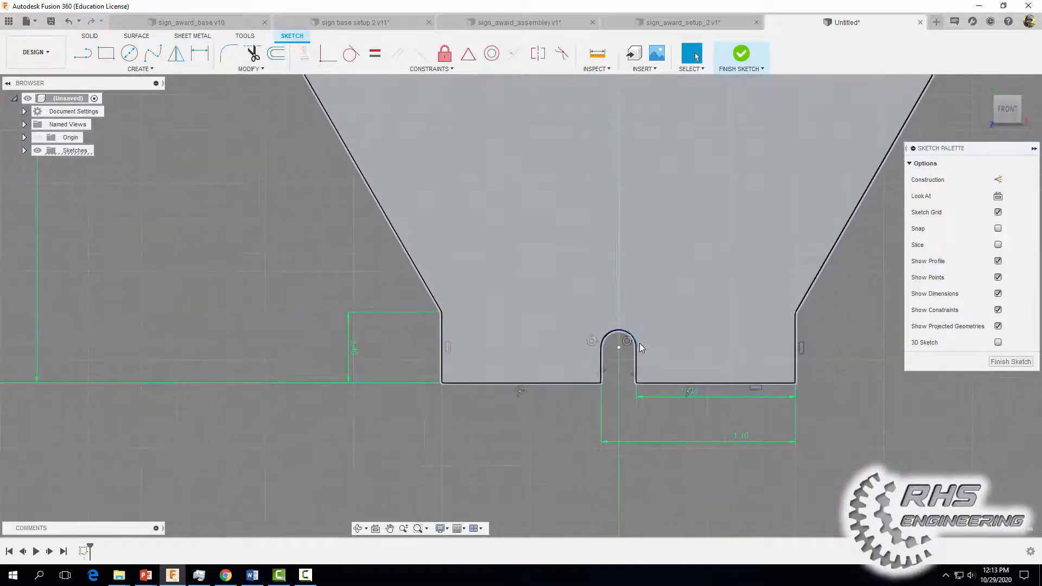
pyautogui.scroll(-3, 640, 347)
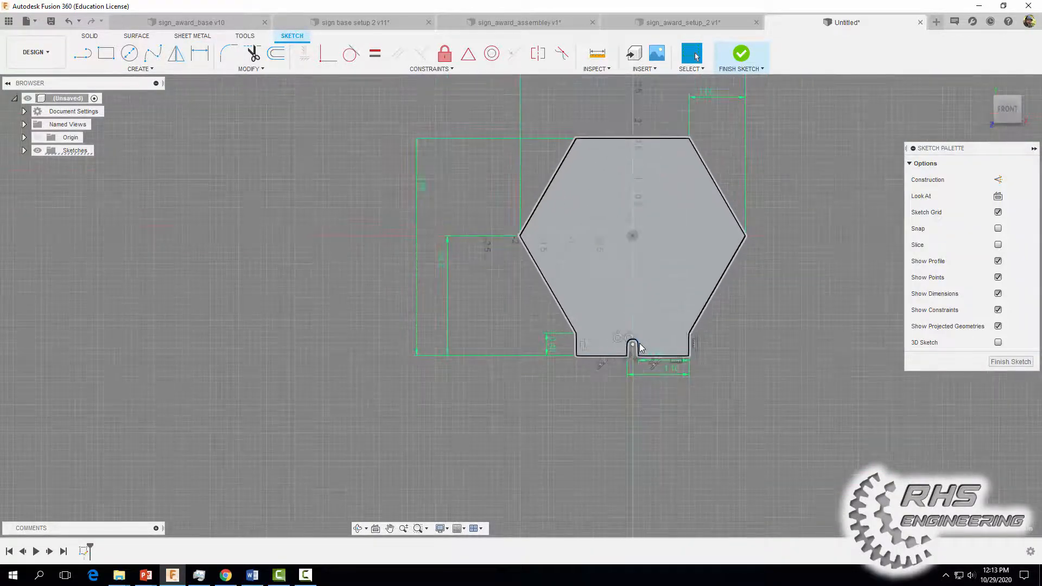
pyautogui.click(633, 349)
pyautogui.moveTo(760, 352)
pyautogui.mouseDown(button='middle')
pyautogui.moveTo(685, 398)
pyautogui.moveTo(668, 441)
pyautogui.mouseUp(button='middle')
pyautogui.scroll(2, 640, 395)
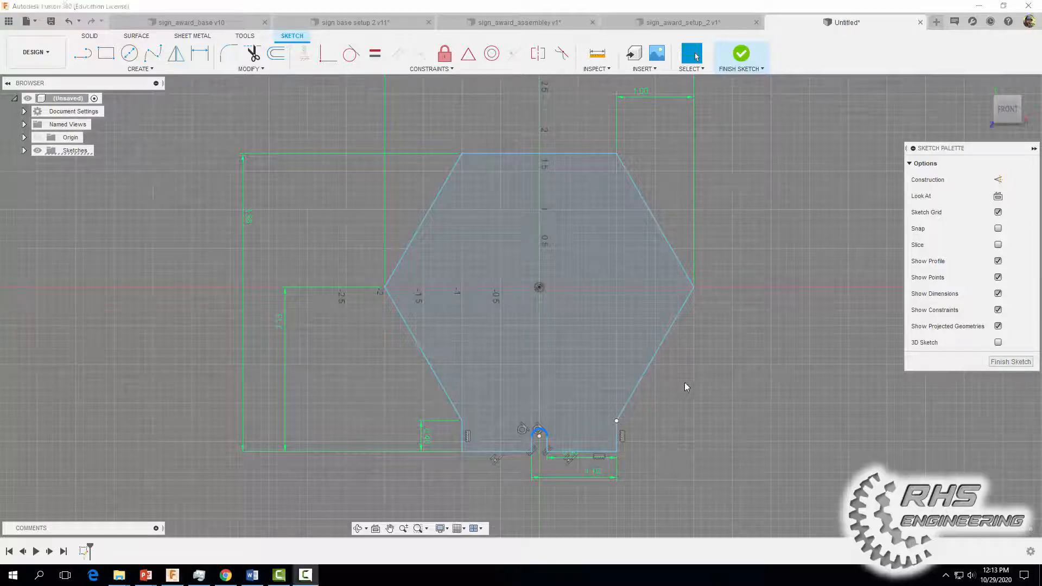
pyautogui.click(742, 54)
pyautogui.moveTo(806, 324)
pyautogui.keyDown('shift'); pyautogui.mouseDown(button='middle')
pyautogui.moveTo(763, 321)
pyautogui.moveTo(764, 350)
pyautogui.mouseUp(button='middle'); pyautogui.keyUp('shift')
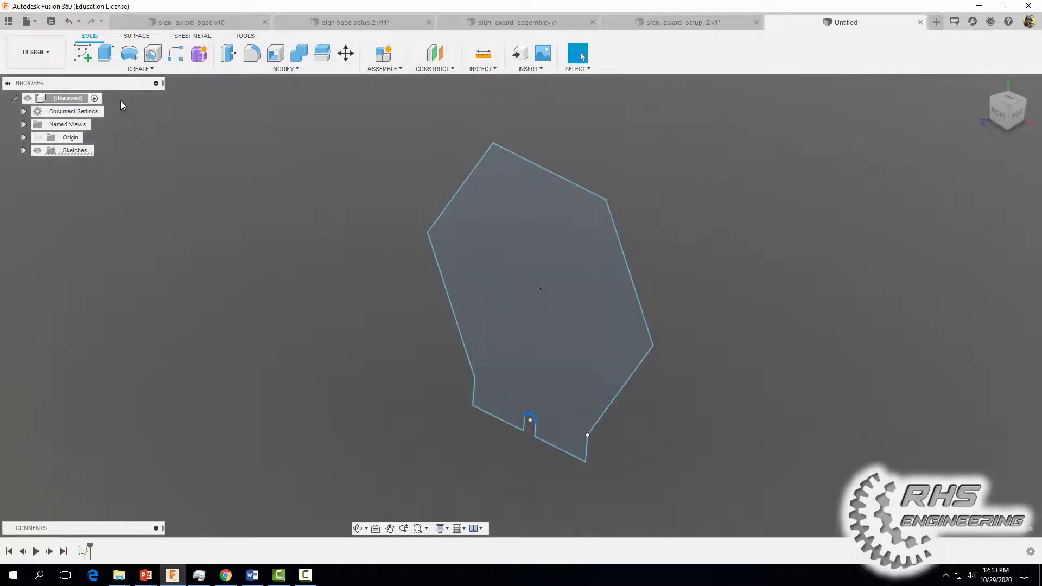
# Extrude the notched hexagonal profile 0.125 in to one side as a new body.
pyautogui.click(106, 52)
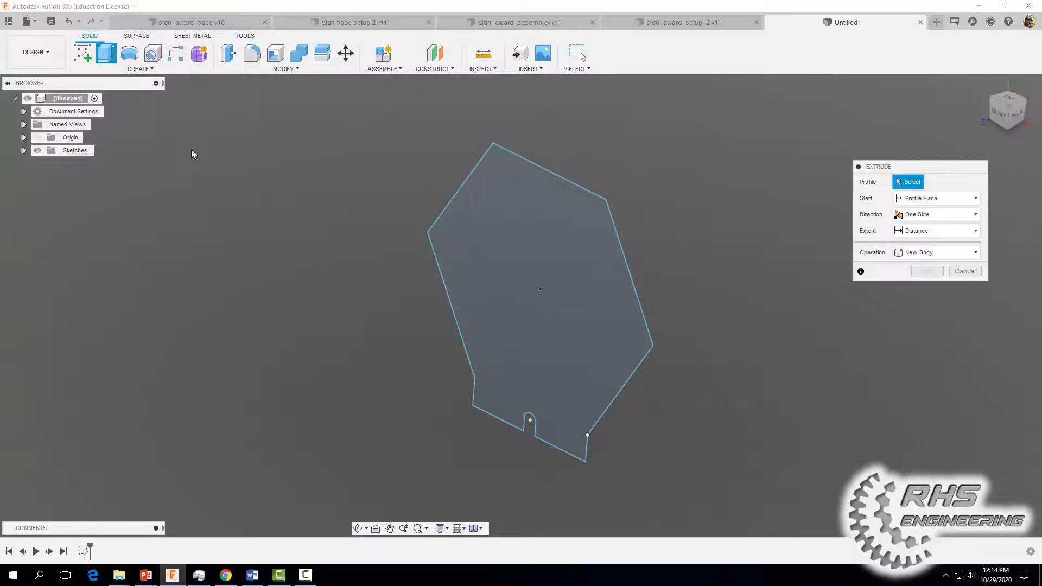
pyautogui.click(490, 225)
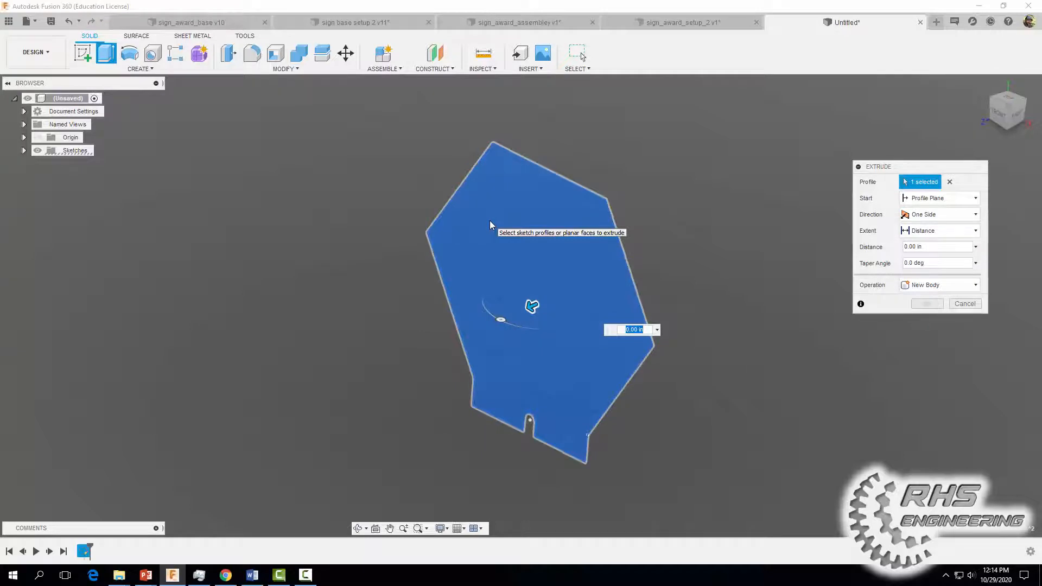
pyautogui.write('.125')
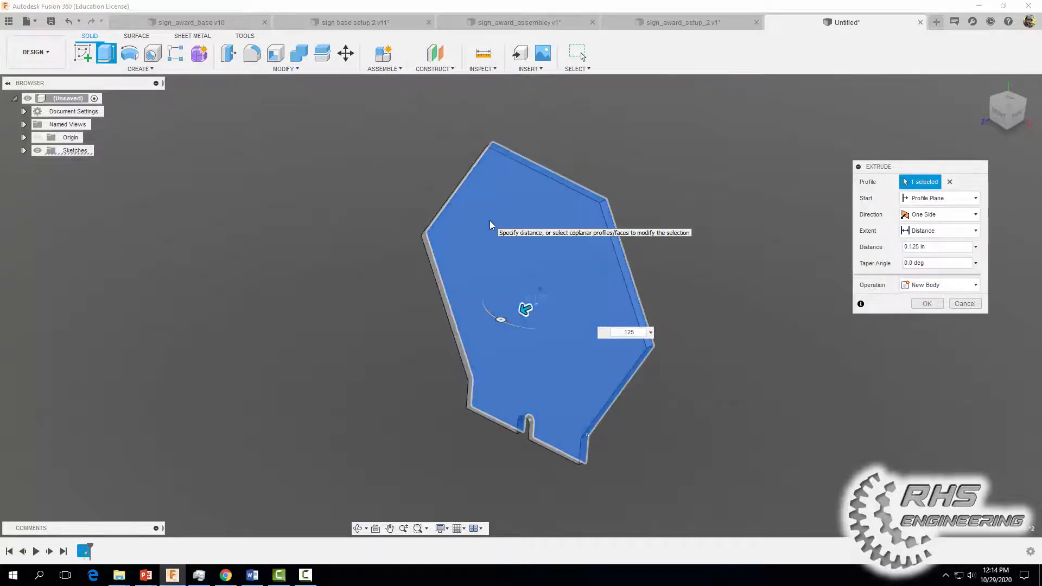
pyautogui.click(926, 303)
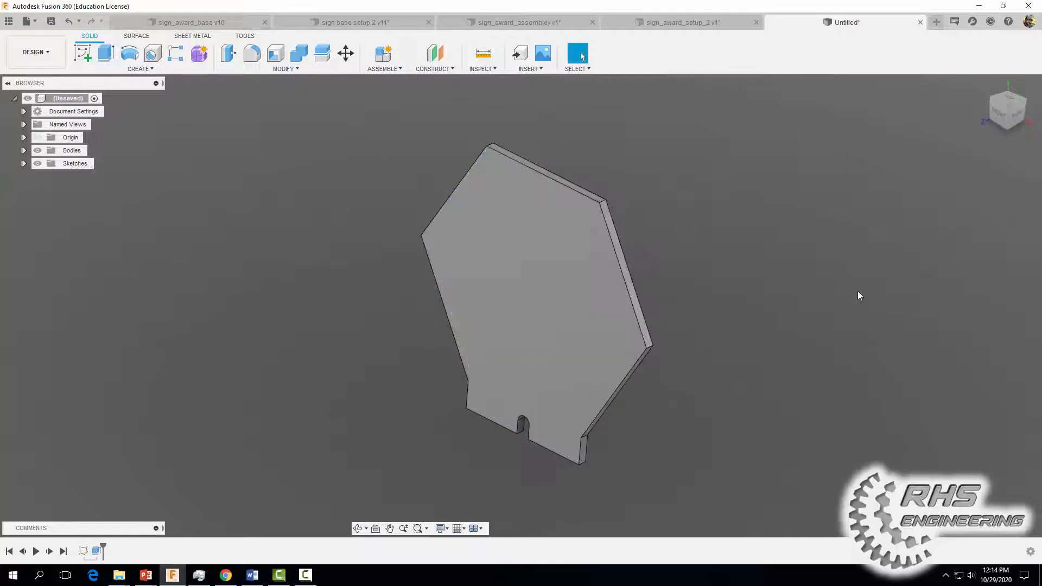
# Assign the Acrylic, Clear physical material from the Plastic category to the sign body.
pyautogui.click(281, 69)
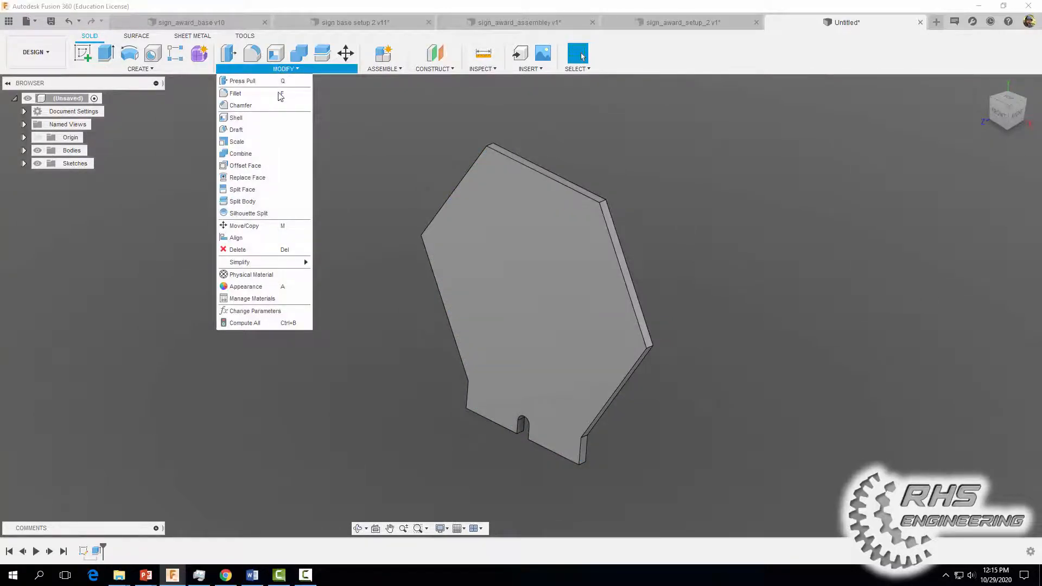
pyautogui.click(255, 278)
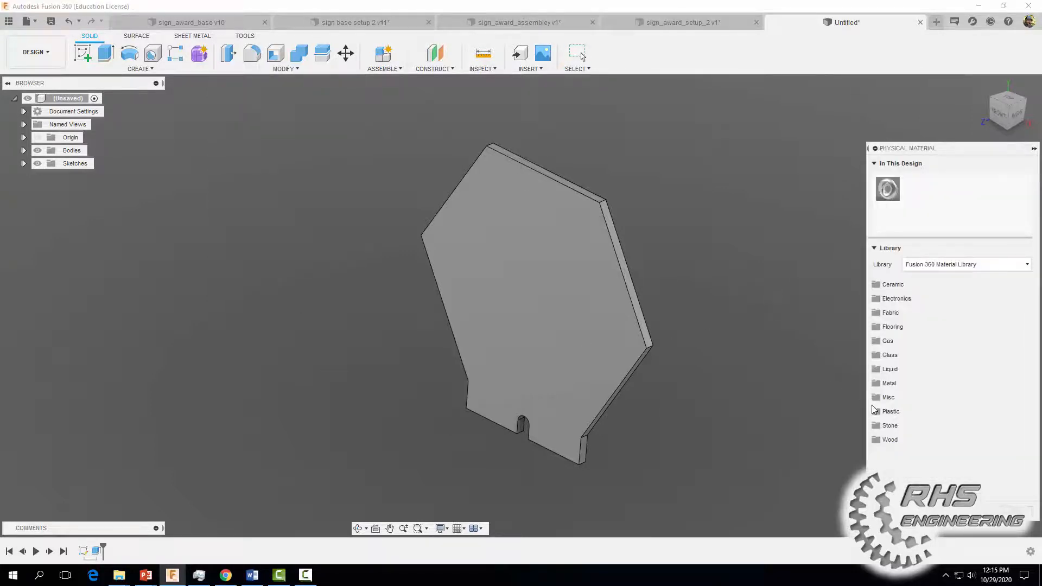
pyautogui.click(885, 411)
pyautogui.scroll(-2, 934, 426)
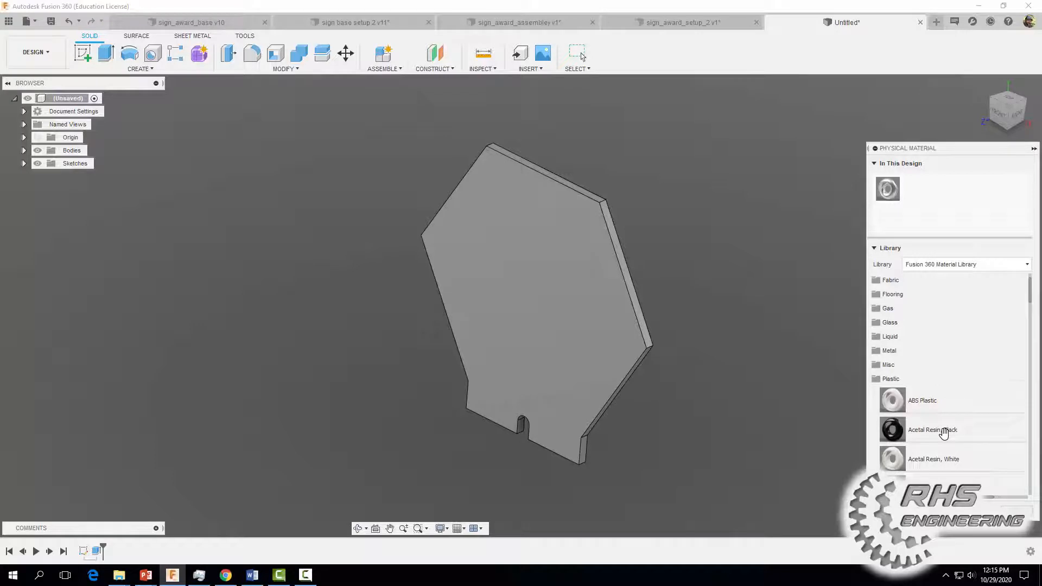
pyautogui.scroll(-1, 944, 432)
pyautogui.scroll(-3, 932, 461)
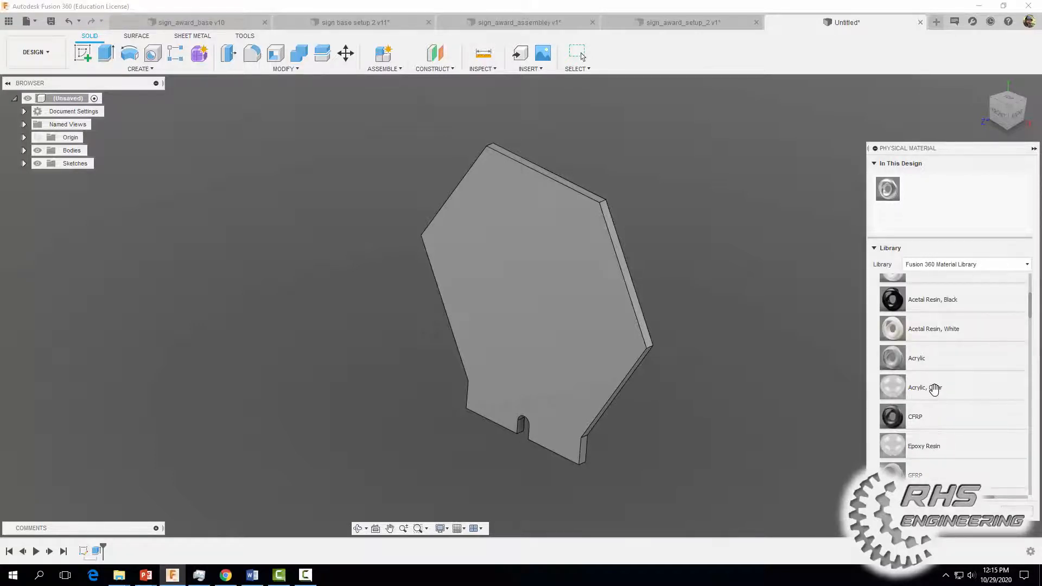
pyautogui.moveTo(934, 389); pyautogui.dragTo(599, 314)
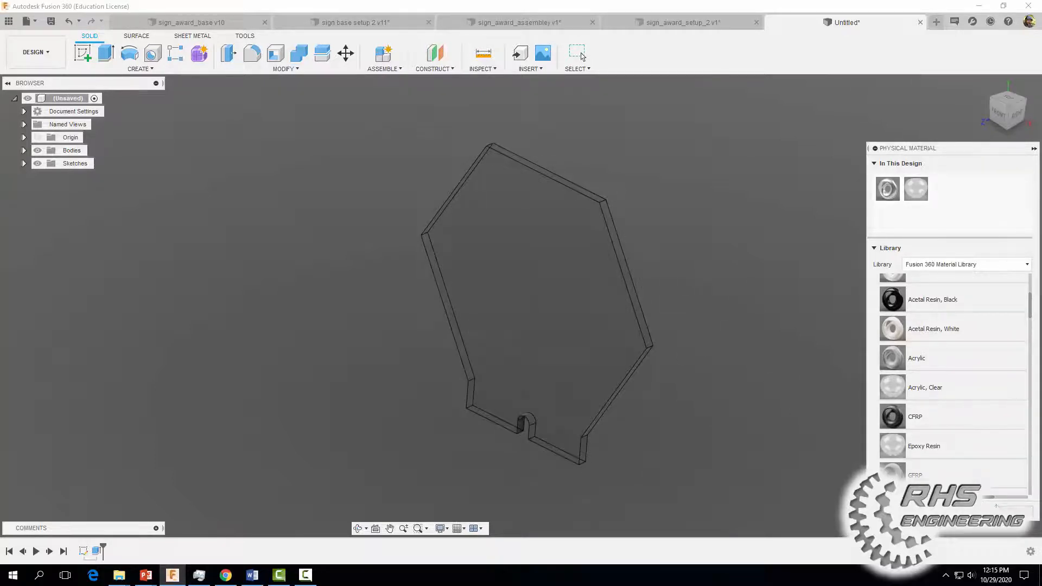
pyautogui.click(1002, 509)
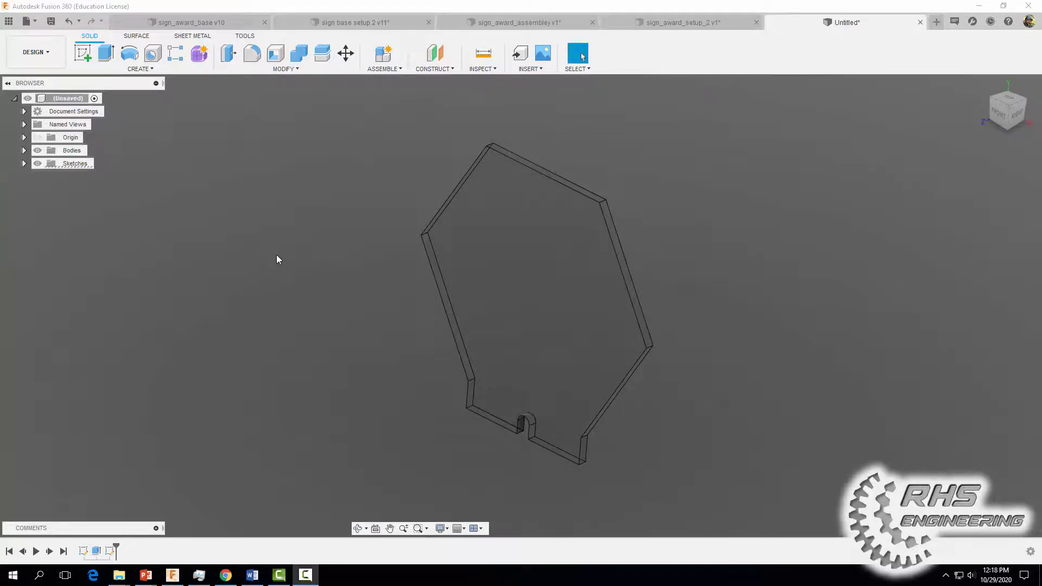
# Start a sketch on the sign's front face and place a rectangular text frame across the middle of the hexagon.
pyautogui.click(83, 53)
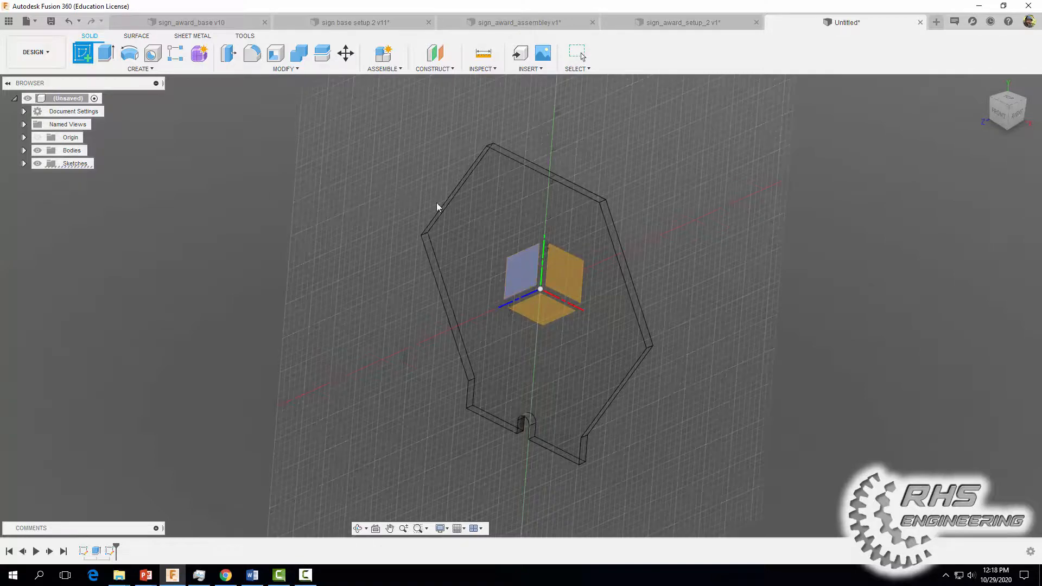
pyautogui.click(472, 216)
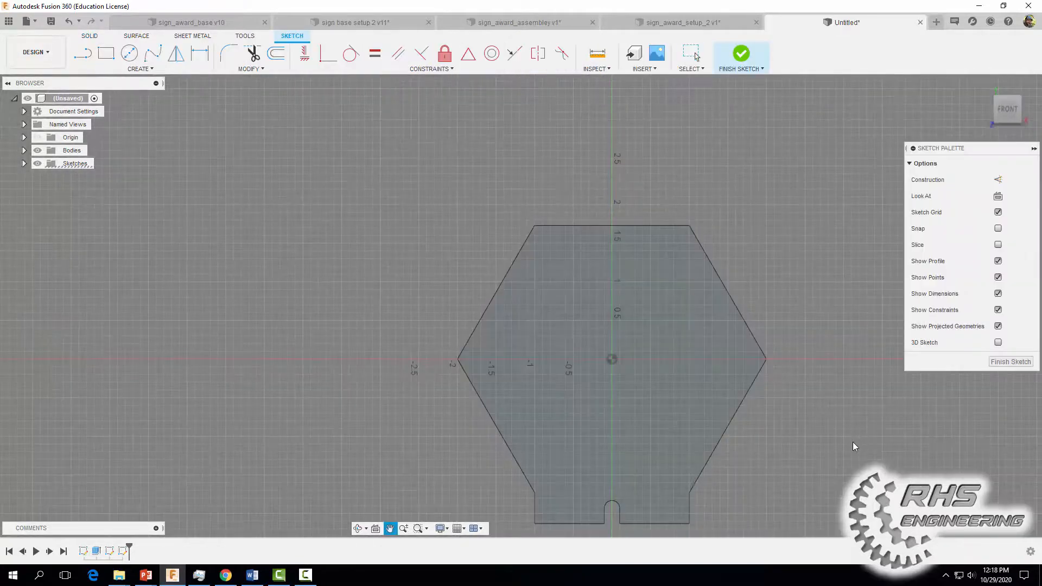
pyautogui.moveTo(854, 447); pyautogui.dragTo(750, 382, button='middle')
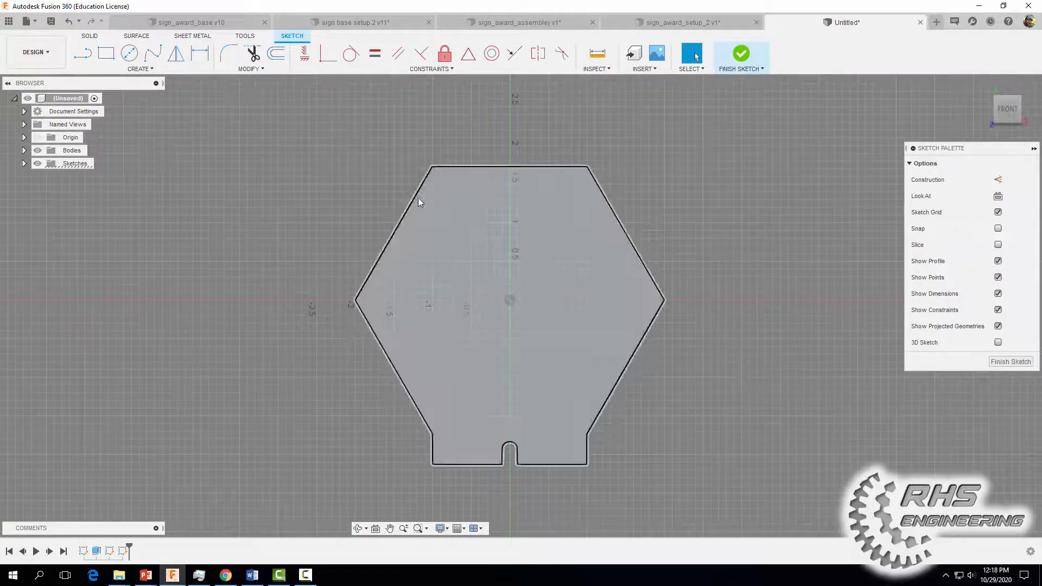
pyautogui.click(141, 69)
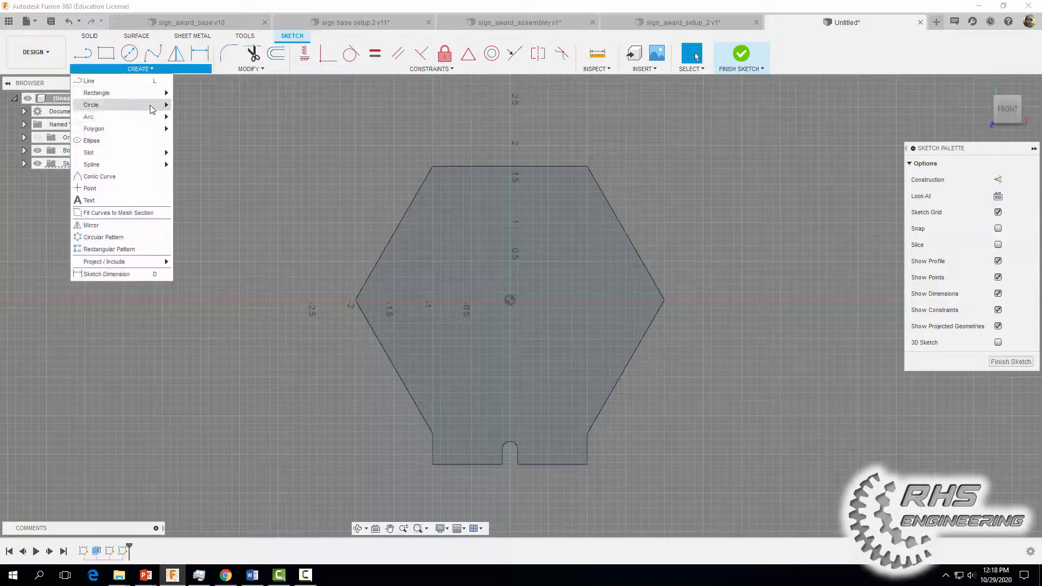
pyautogui.click(134, 199)
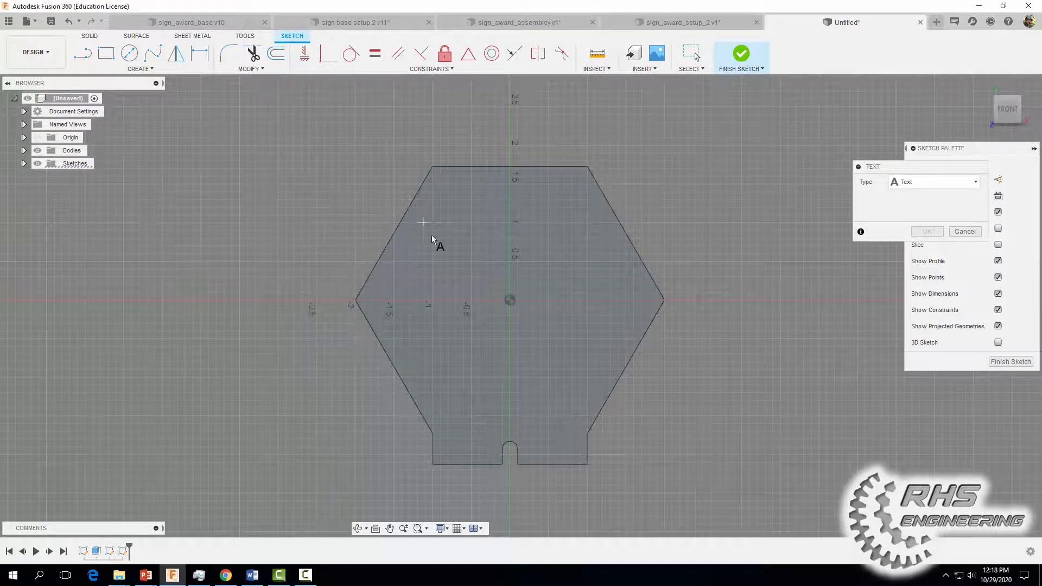
pyautogui.click(591, 365)
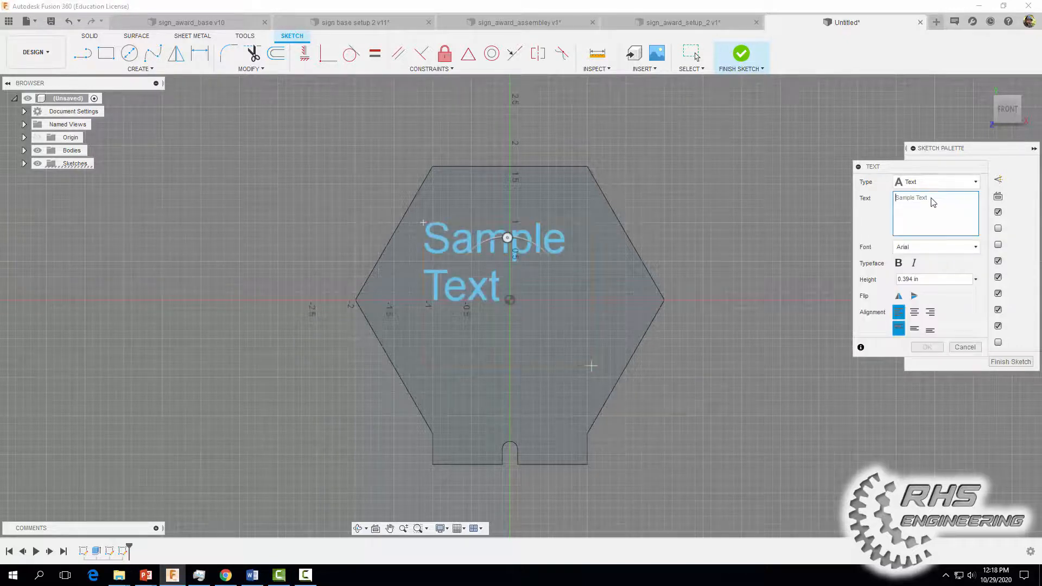
# Enter "Your Text and Logo goes HERE" as the frame's text.
pyautogui.write('Your Text a')
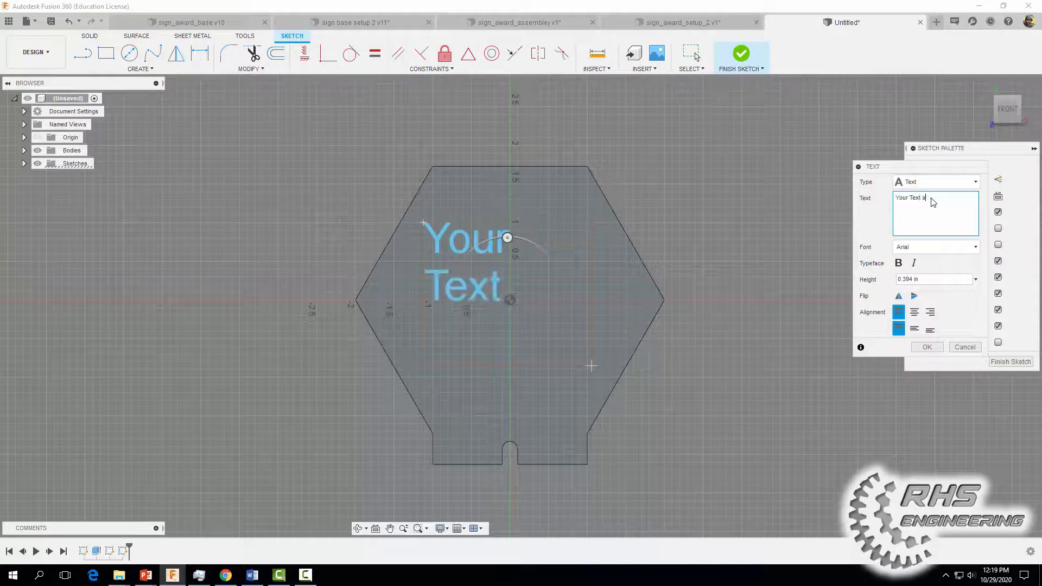
pyautogui.write('dn Logo')
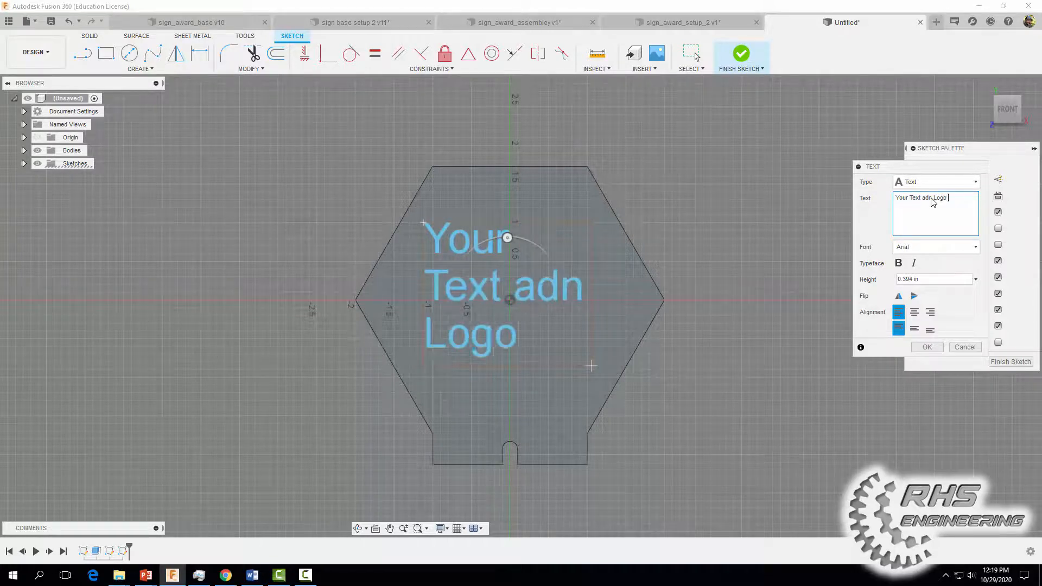
pyautogui.write(' goes HERE')
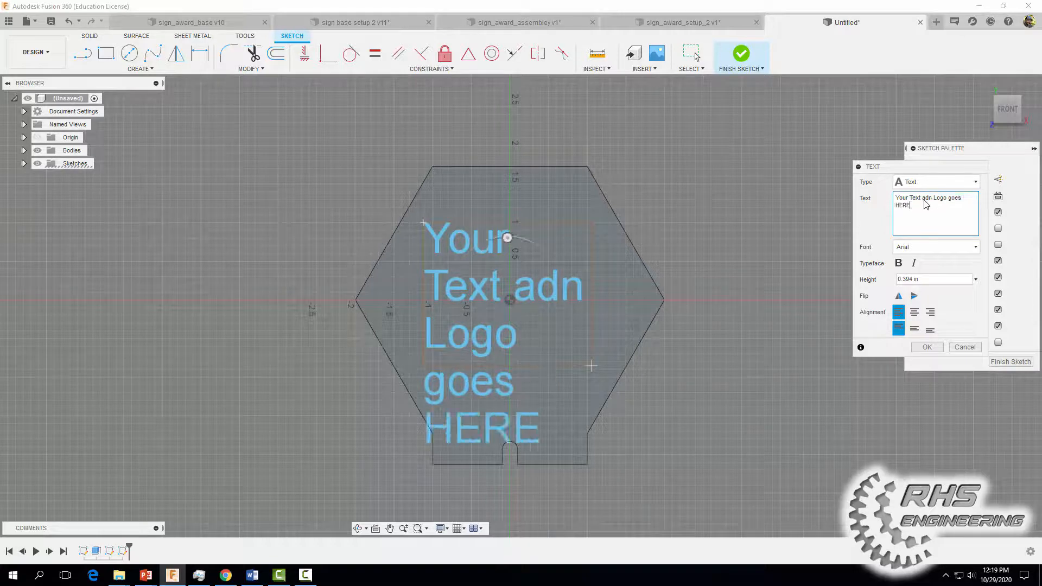
pyautogui.doubleClick(926, 199)
pyautogui.write('and')
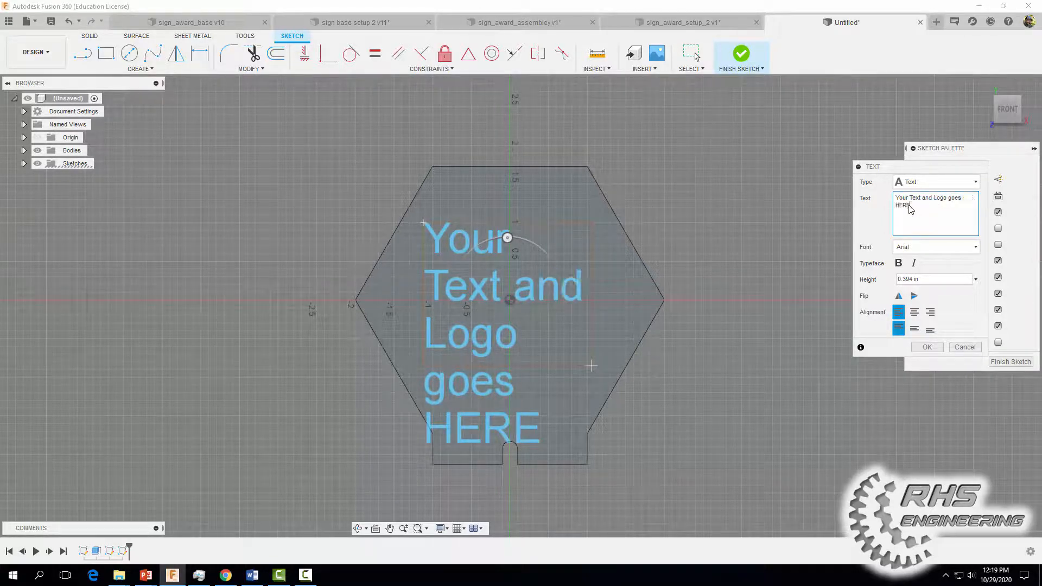
# Centre the text horizontally, set its height to 0.3 in and create it.
pyautogui.moveTo(909, 206); pyautogui.dragTo(893, 200)
pyautogui.click(916, 314)
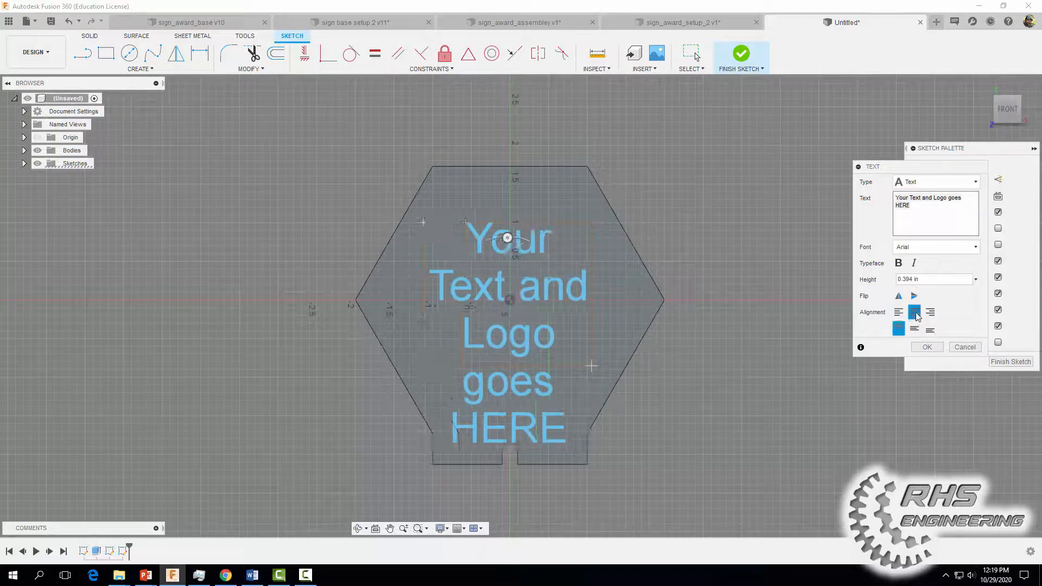
pyautogui.moveTo(926, 280); pyautogui.dragTo(901, 280)
pyautogui.write('.3')
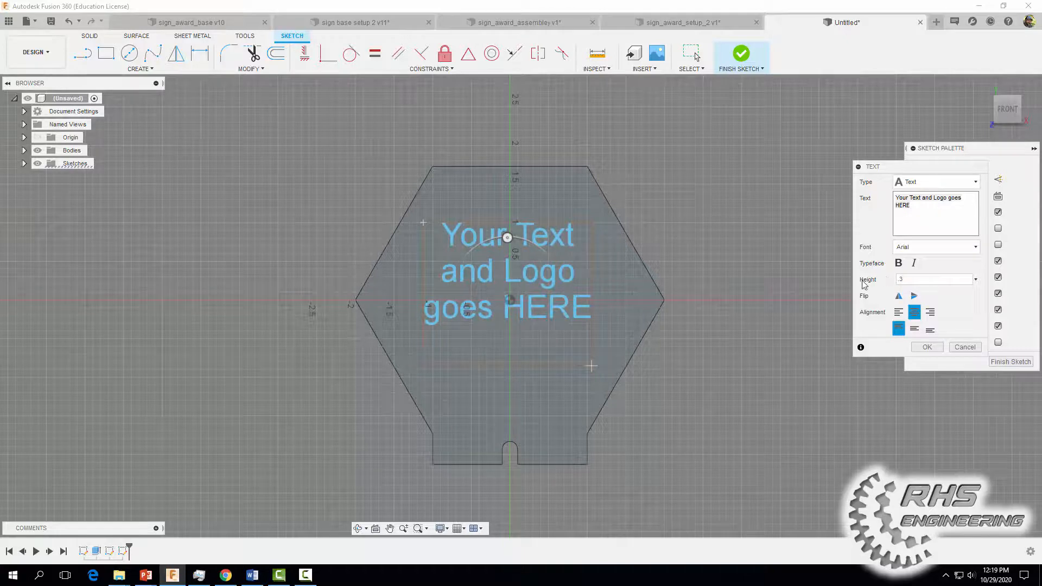
pyautogui.click(927, 347)
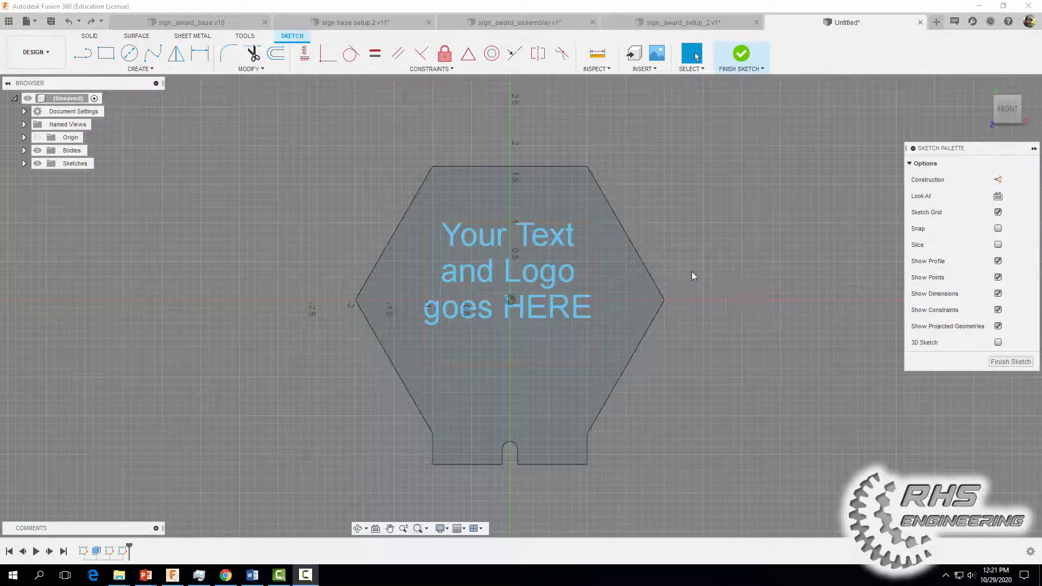
# Make the text frame's bottom edge parallel to the tab's bottom edge, and try the same with their left sides.
pyautogui.click(398, 54)
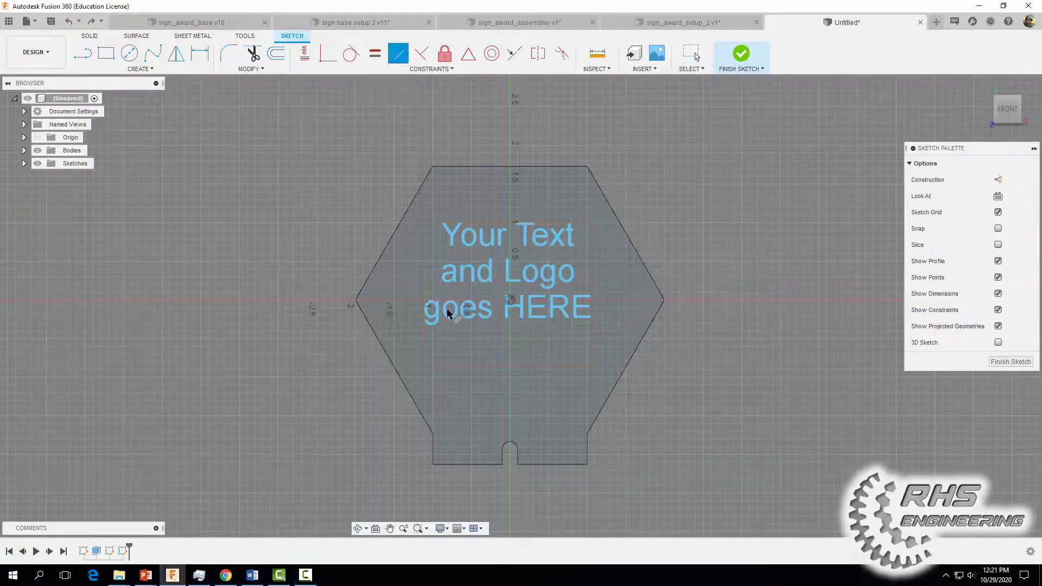
pyautogui.click(470, 366)
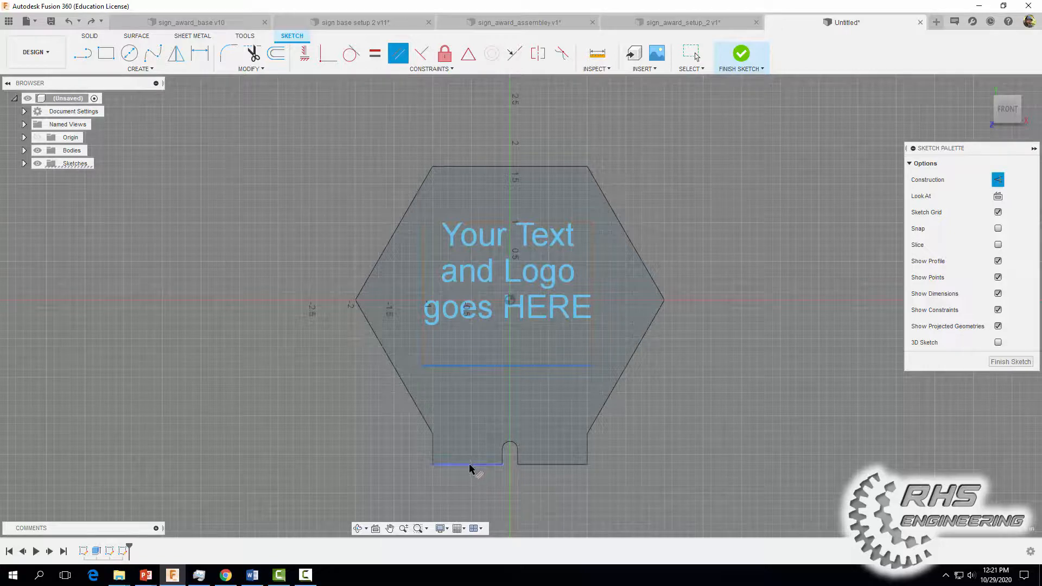
pyautogui.click(470, 465)
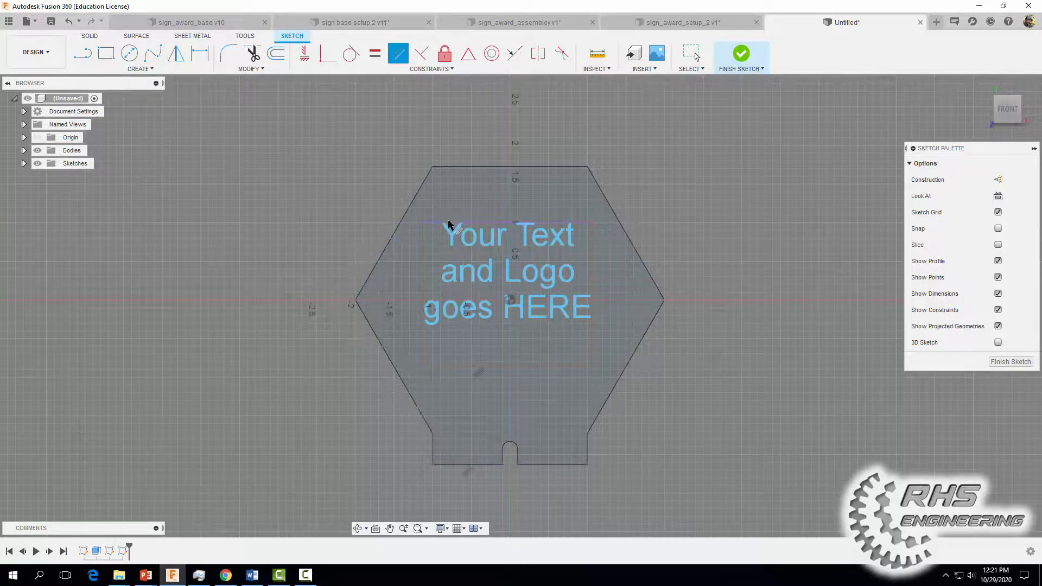
pyautogui.click(425, 246)
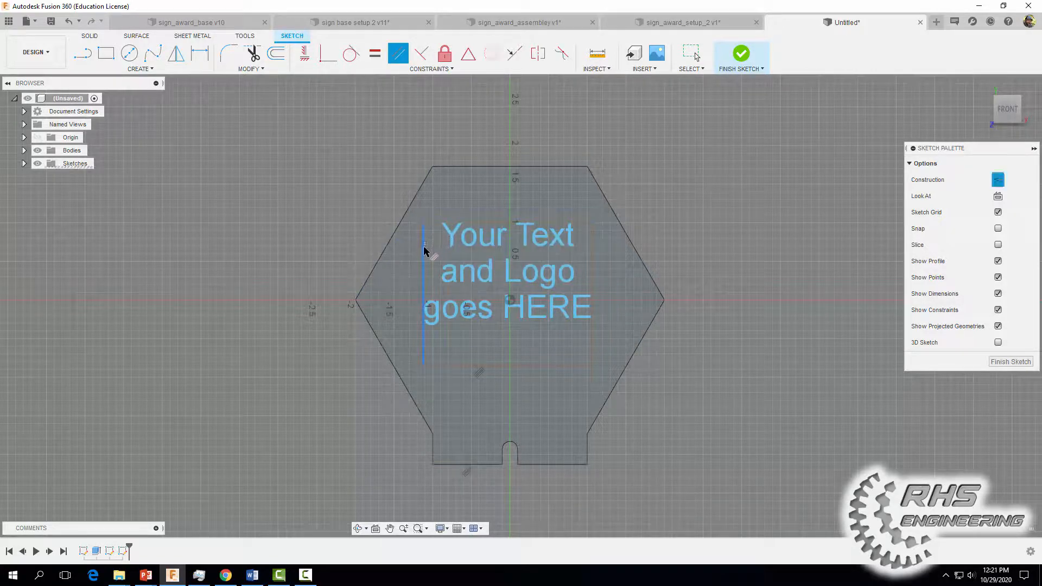
pyautogui.click(433, 455)
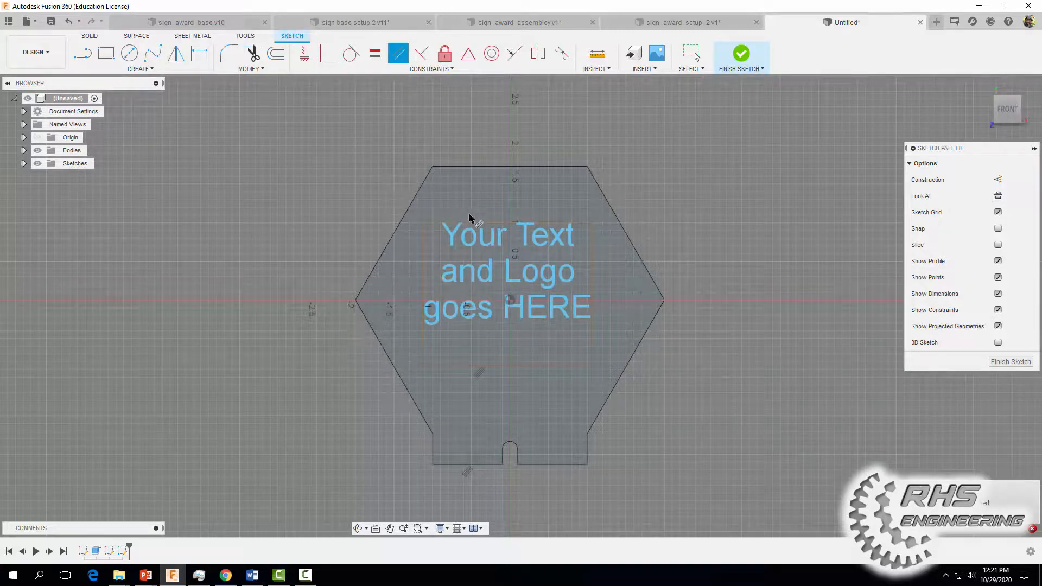
# Dimension the text frame's bottom edge 1 in above the tab's bottom edge.
pyautogui.click(197, 57)
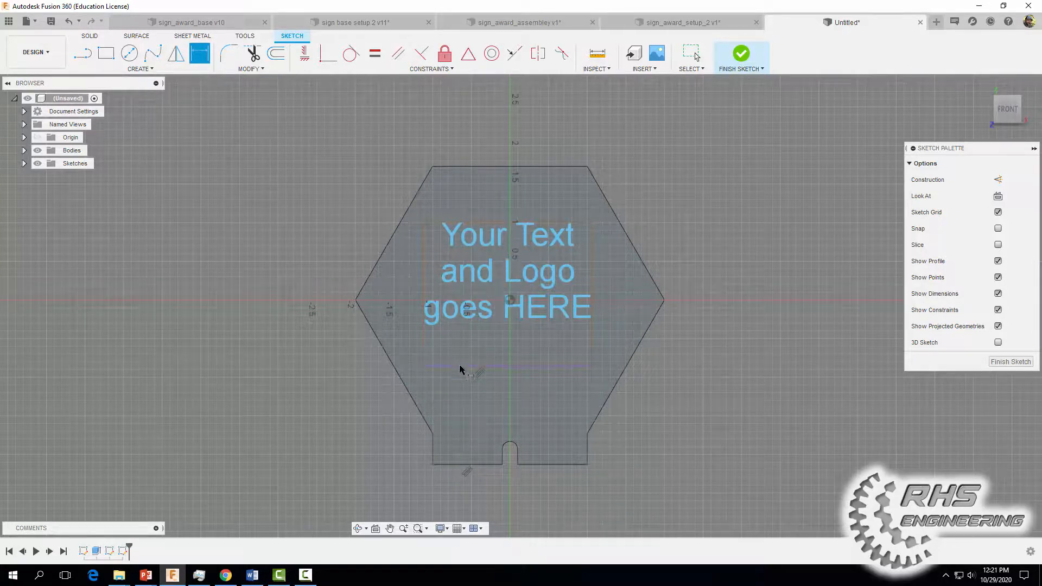
pyautogui.click(460, 366)
pyautogui.click(459, 464)
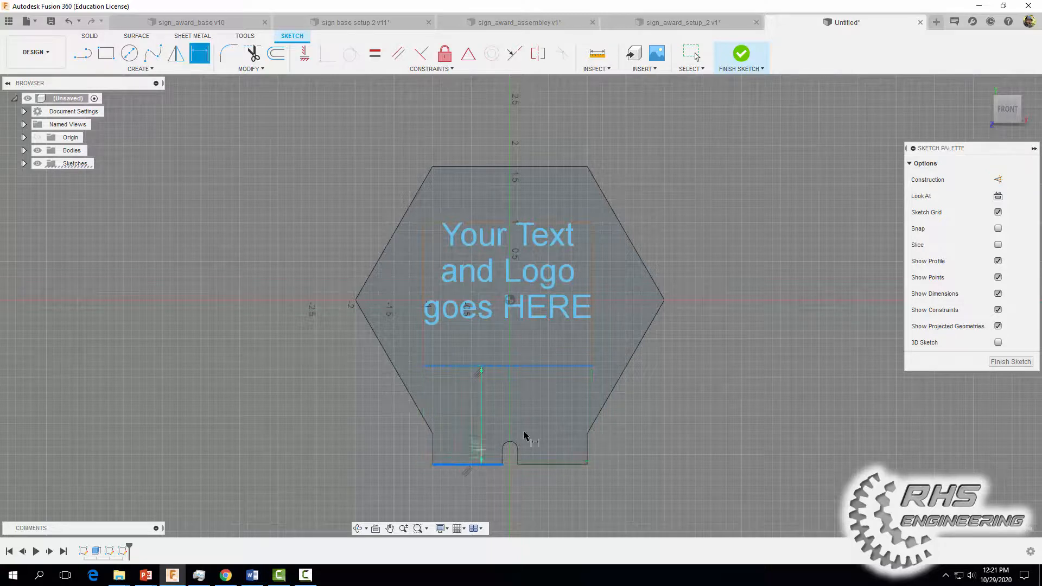
pyautogui.click(671, 423)
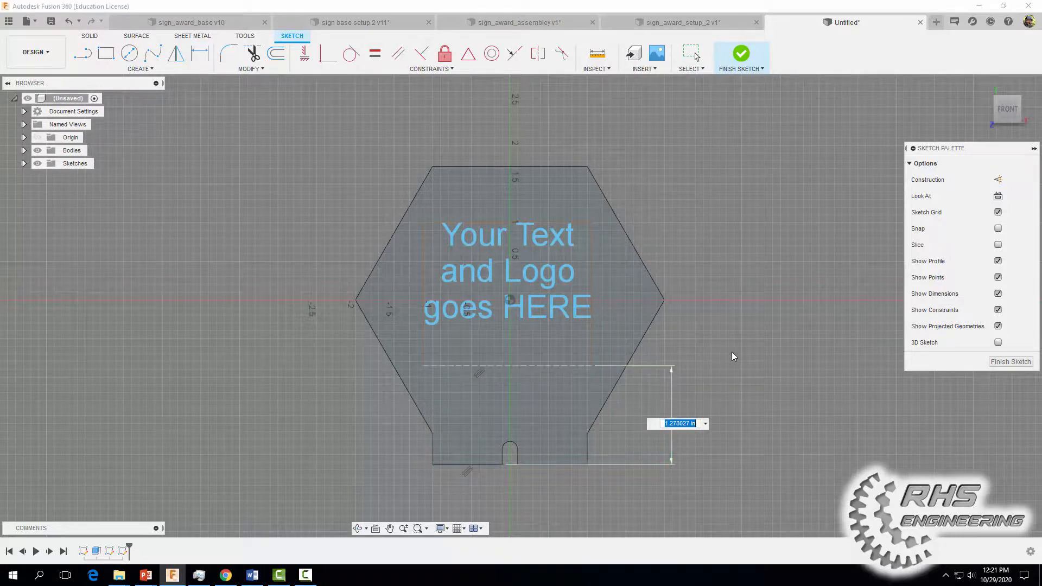
pyautogui.write('1')
pyautogui.press('Return')
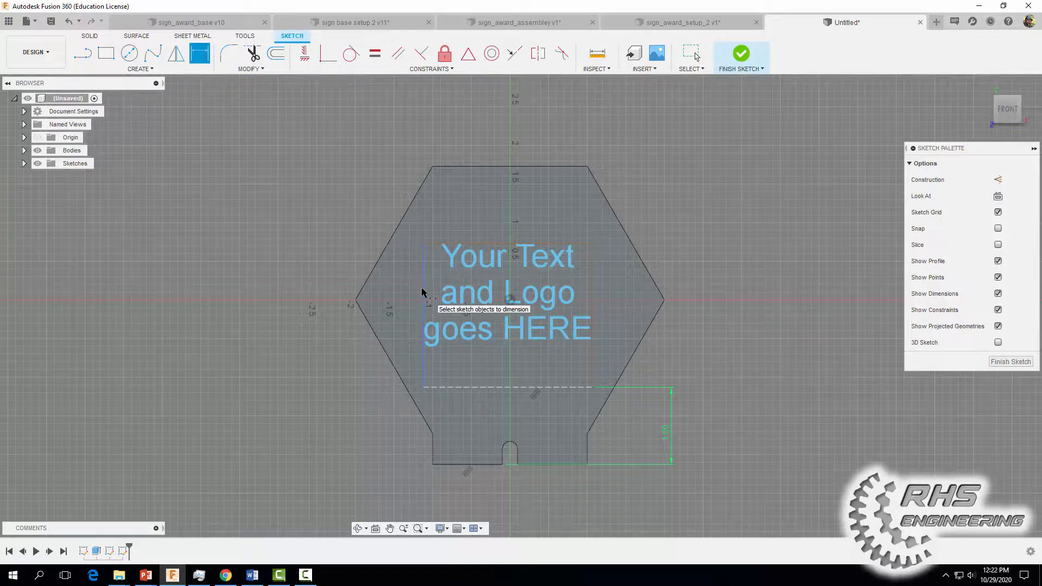
# Dimension the text frame's left side 0.9 in horizontally from the hexagon's left corner.
pyautogui.click(423, 288)
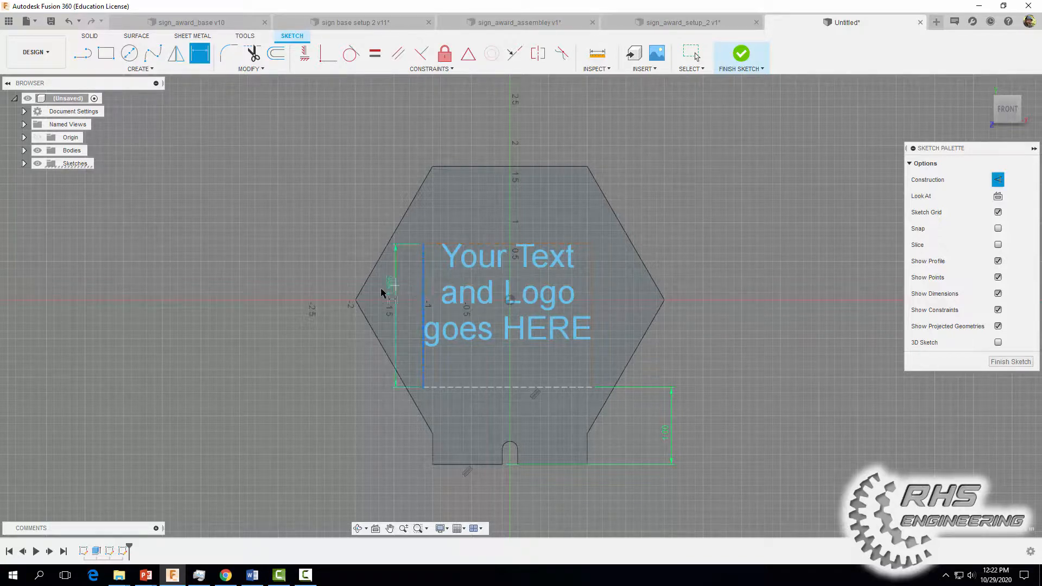
pyautogui.click(356, 300)
pyautogui.click(395, 133)
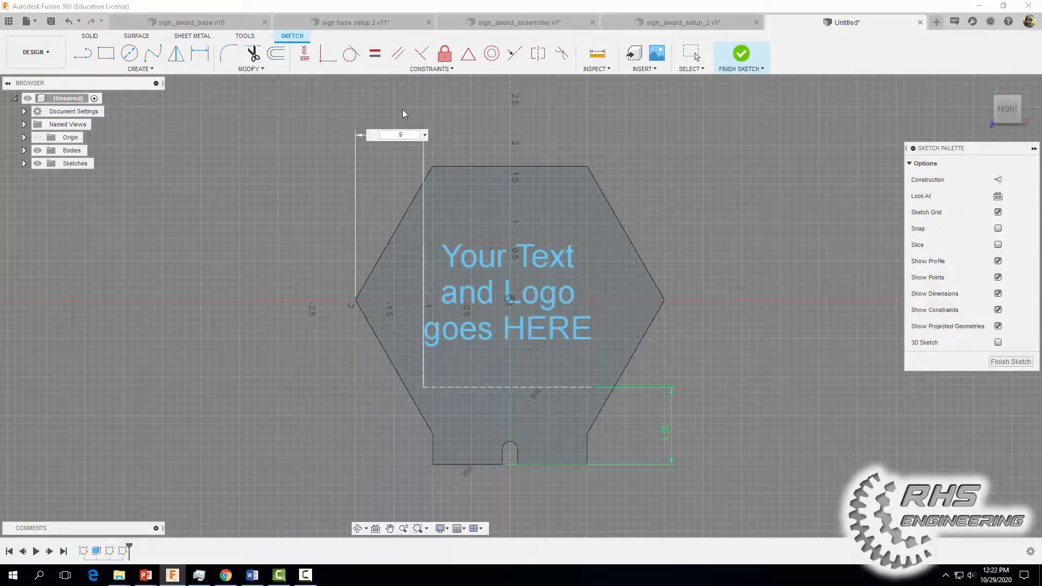
pyautogui.write('.9')
pyautogui.press('Return')
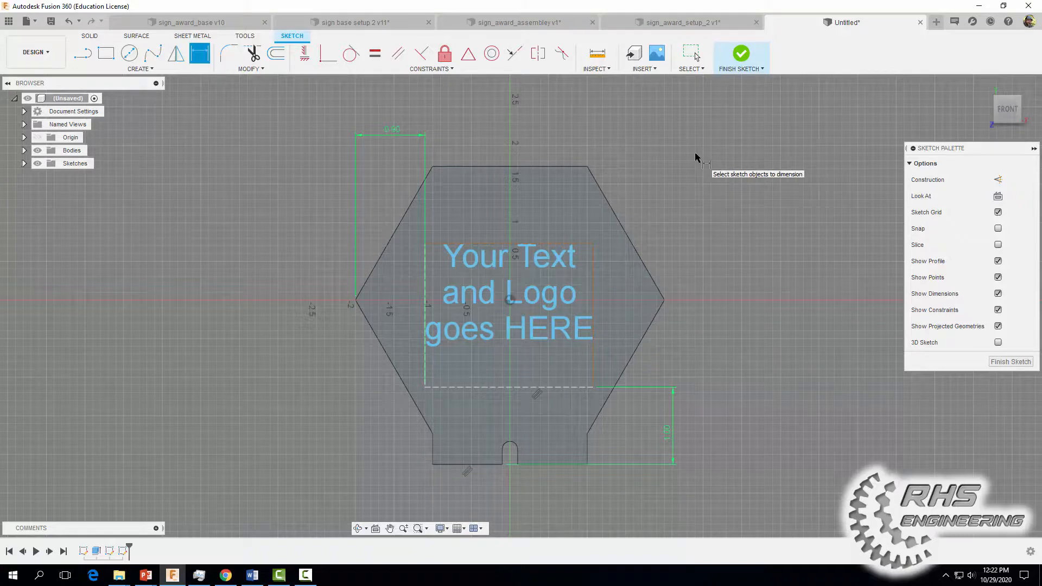
# End dimensioning and finish the text sketch on the sign's front face.
pyautogui.press('Escape')
pyautogui.click(742, 54)
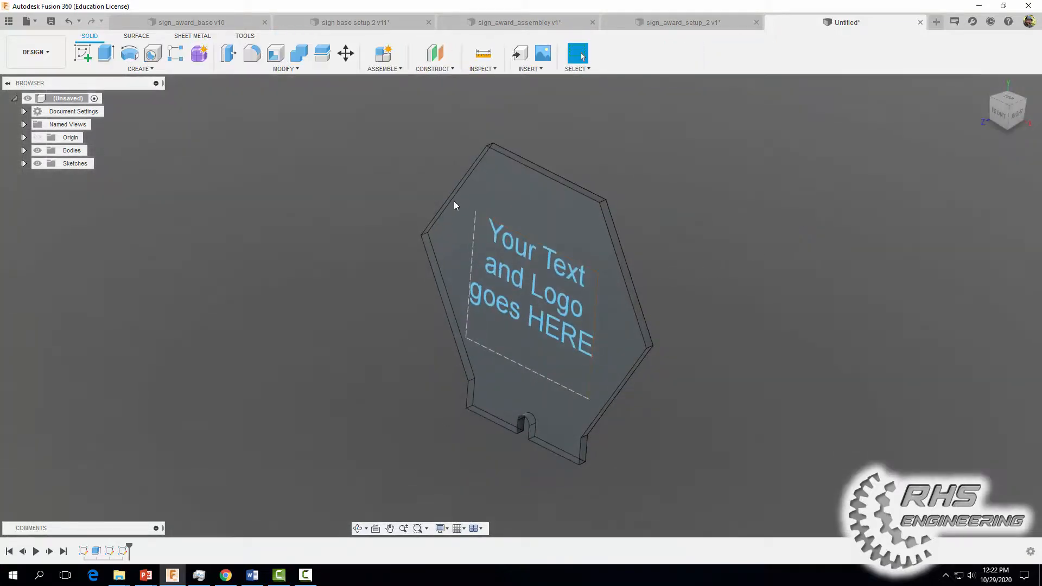
# Extrude the sketched text by -0.0625 in as a cut into the sign's front face.
pyautogui.click(105, 53)
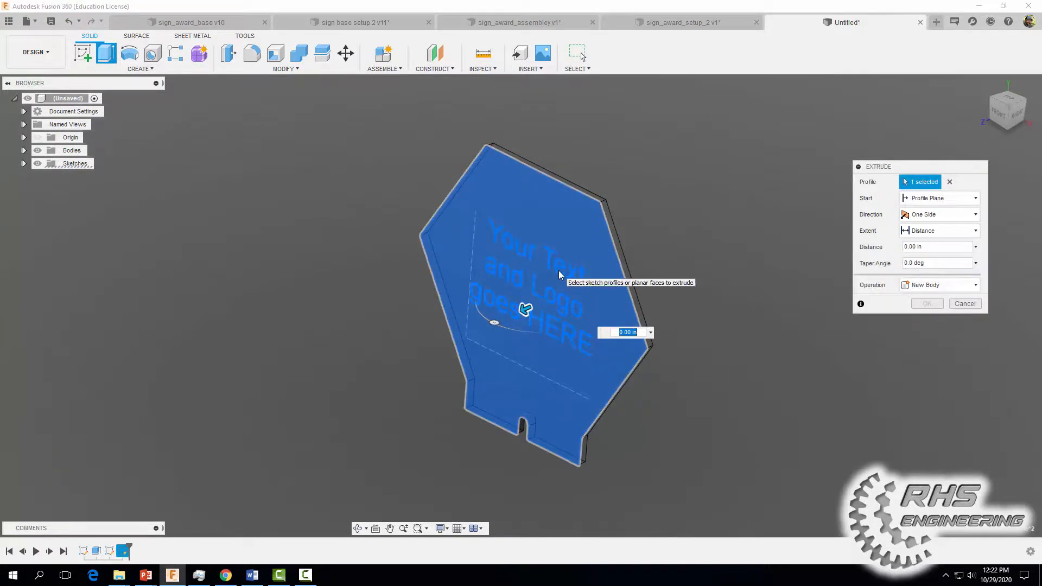
pyautogui.press('Escape')
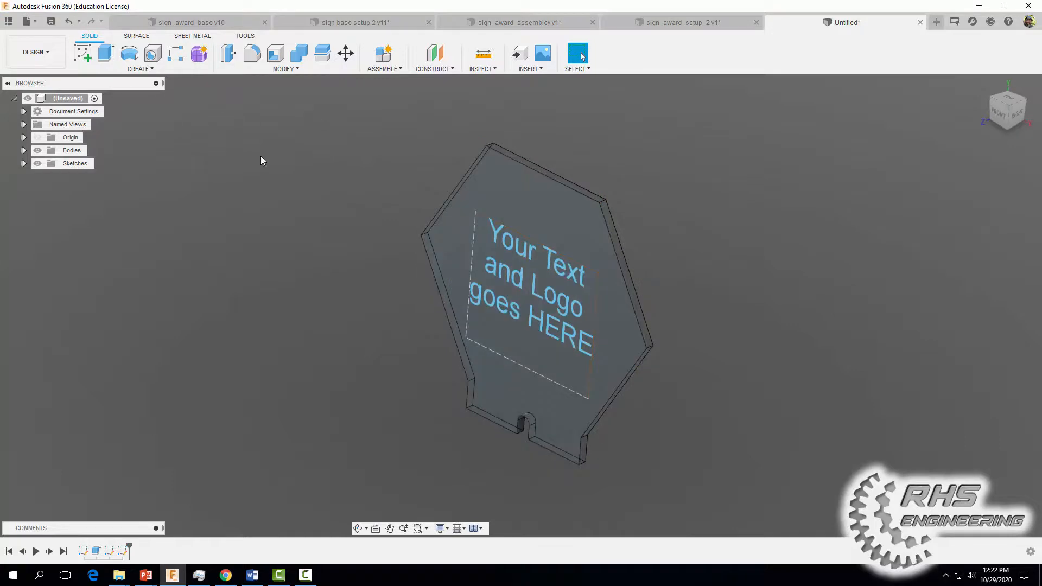
pyautogui.click(511, 246)
pyautogui.click(106, 53)
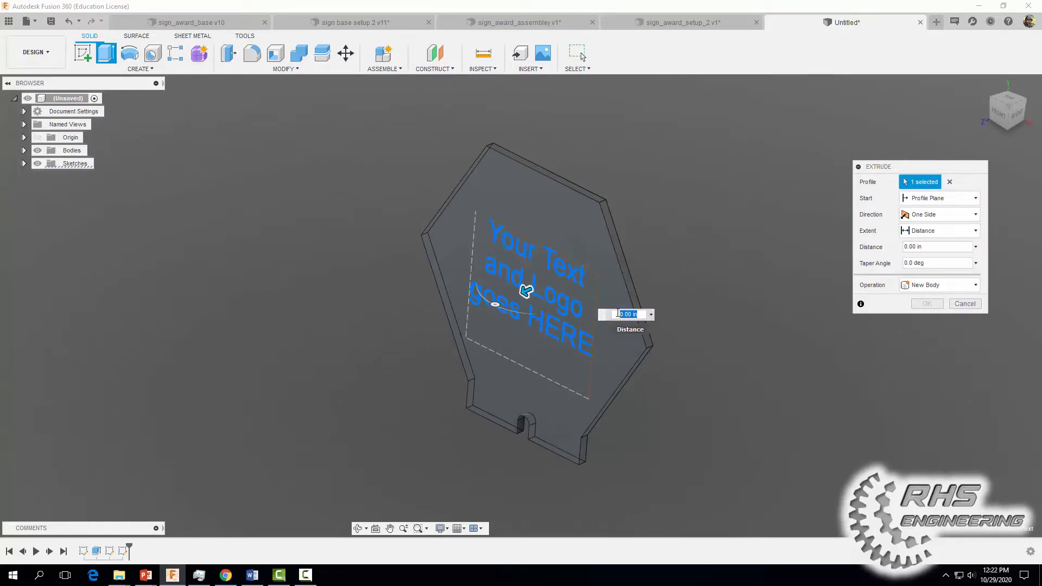
pyautogui.press('BackSpace')
pyautogui.write('-.0625')
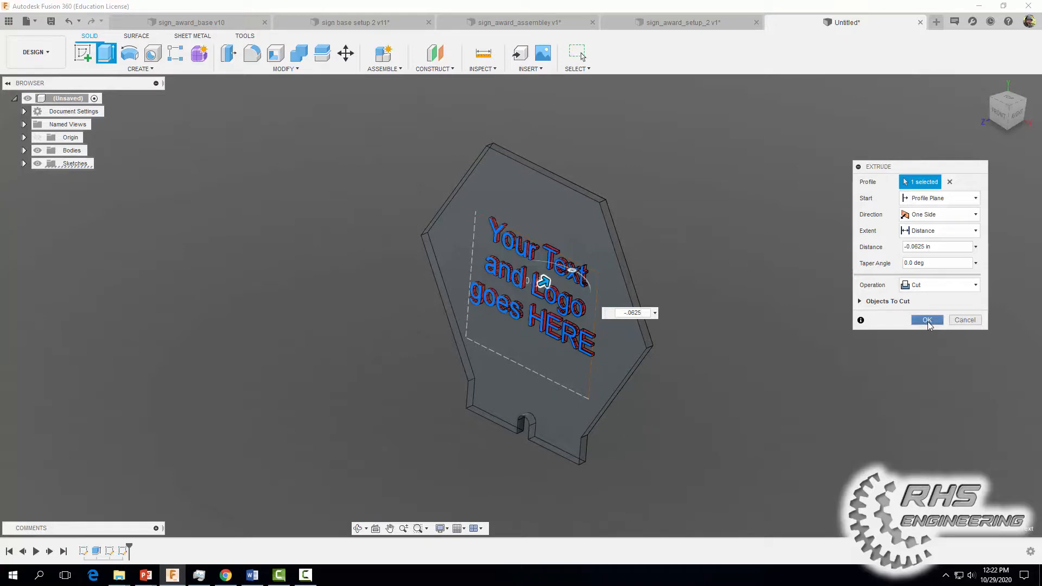
pyautogui.click(927, 320)
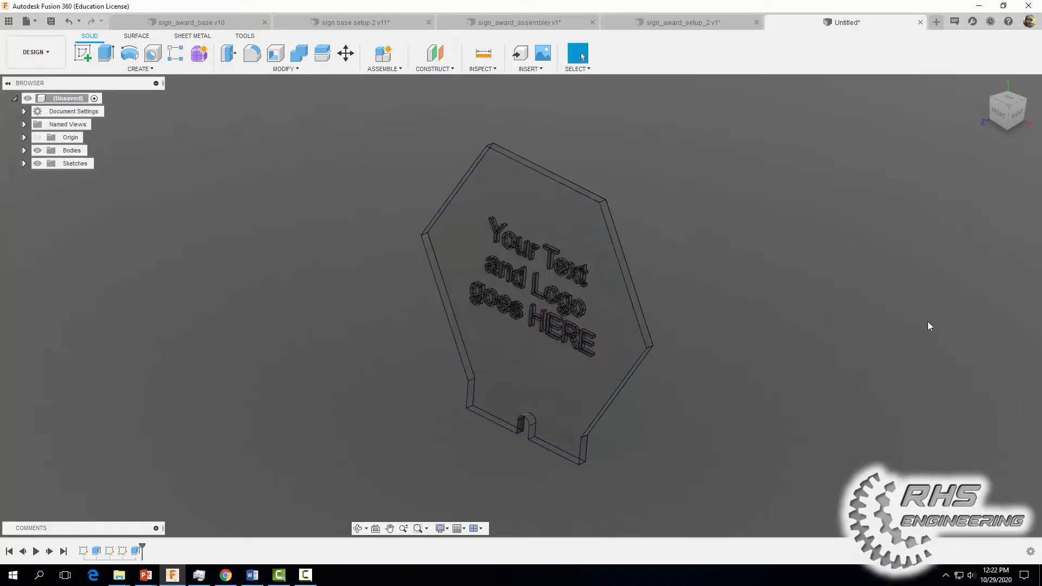